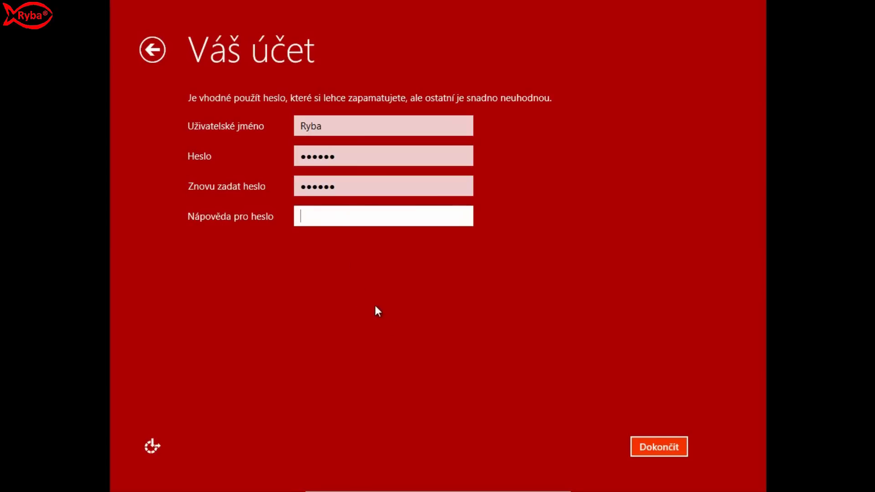
# Enter the password hint "To by tě zajímalo" and finish creating the local user account
pyautogui.click(669, 456)
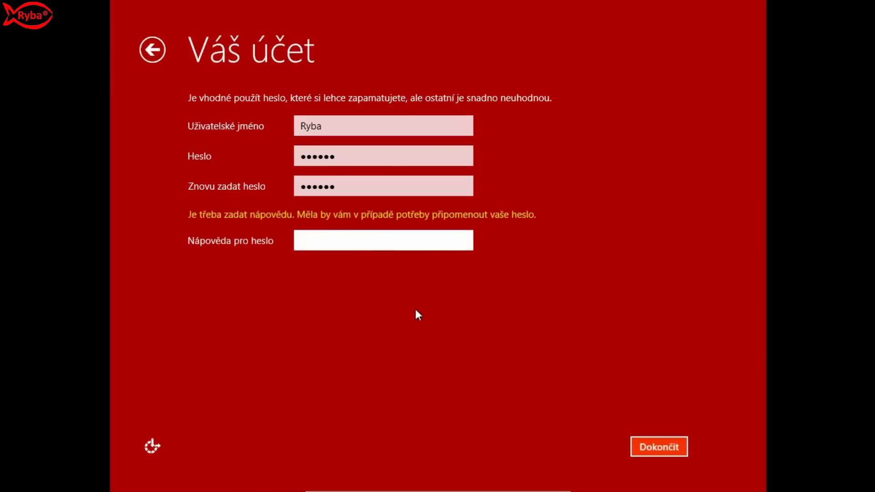
pyautogui.write('To by tě zajímalo')
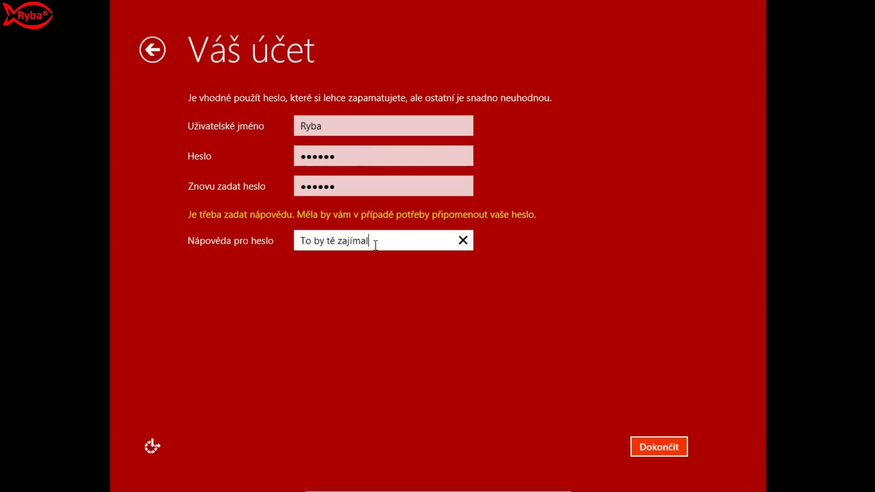
pyautogui.click(684, 451)
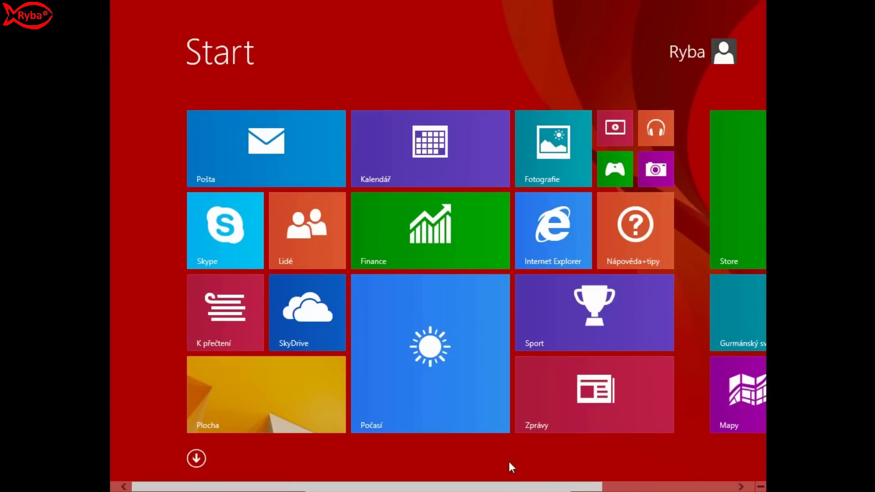
# Look over the Start screen tiles and account options, and switch between the Start screen and the desktop
pyautogui.scroll(-2, 512, 482)
pyautogui.scroll(-1, 483, 483)
pyautogui.scroll(3, 484, 483)
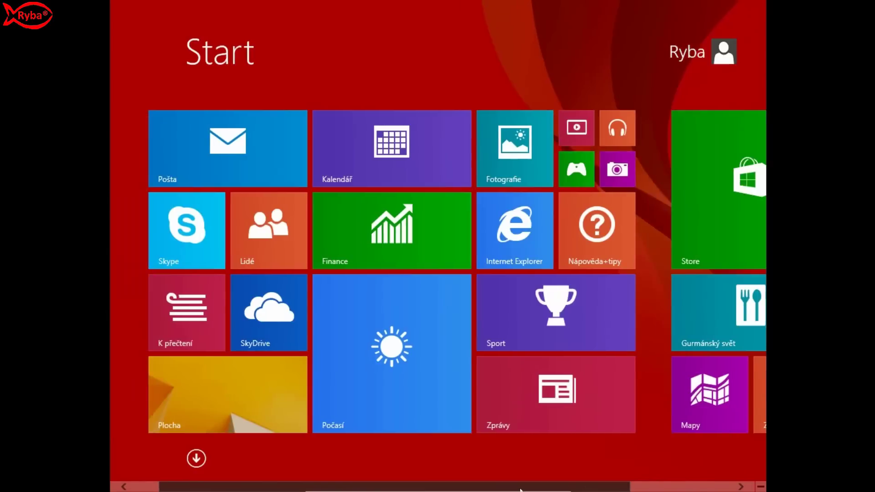
pyautogui.click(698, 52)
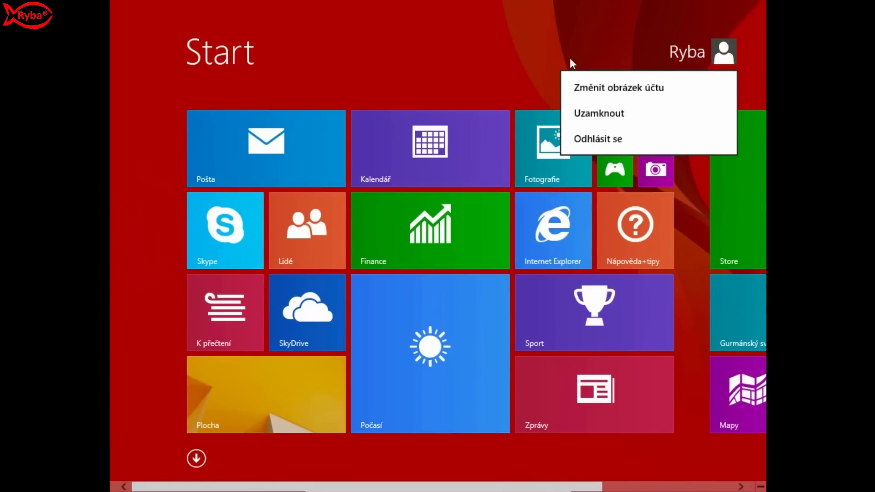
pyautogui.click(521, 64)
pyautogui.click(279, 413)
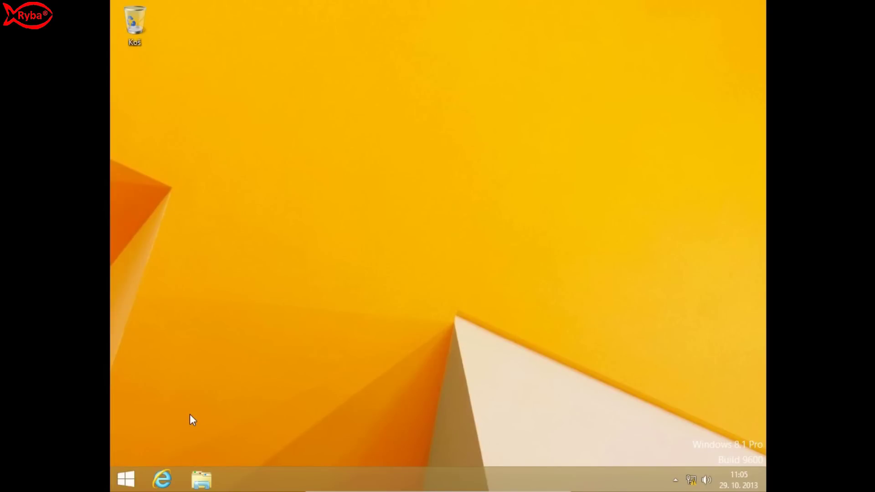
pyautogui.click(124, 478)
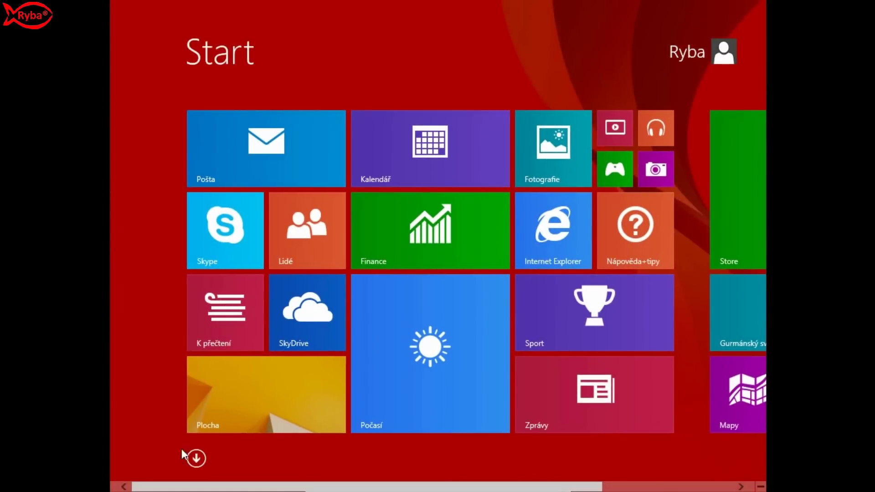
pyautogui.click(226, 401)
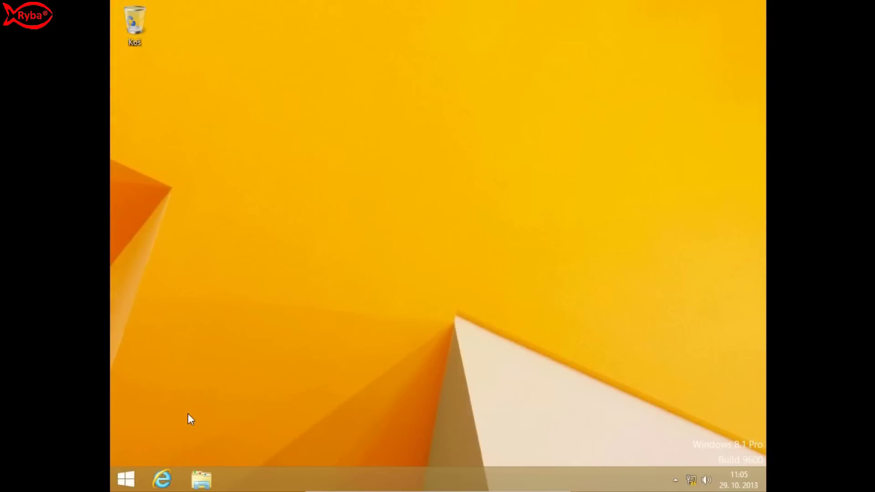
# View the basic computer information in the System window and look over the Start button's administrative shortcuts
pyautogui.rightClick(130, 477)
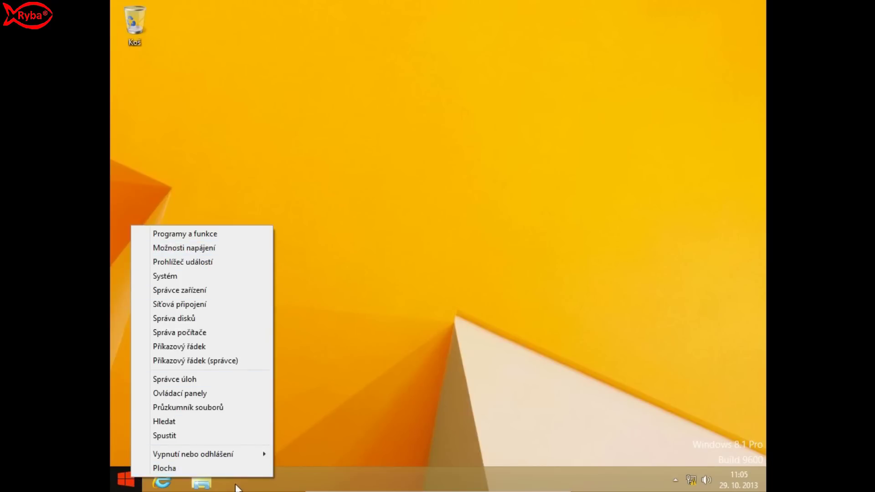
pyautogui.moveTo(187, 455)
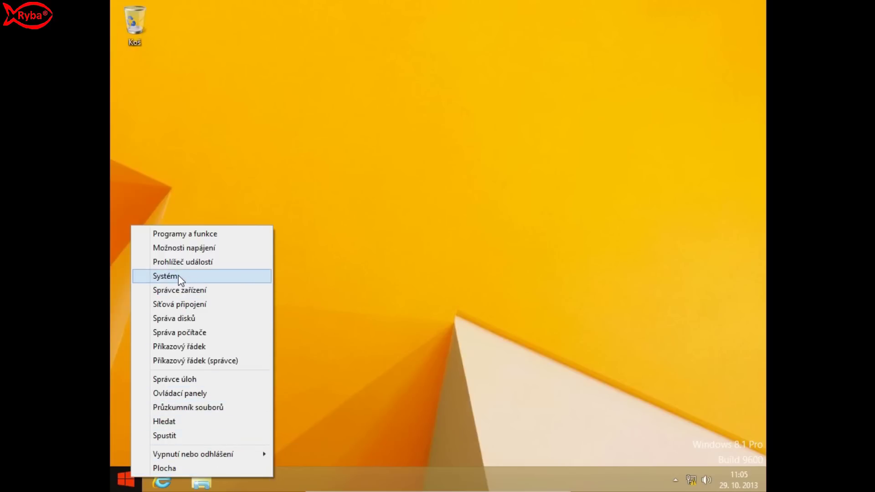
pyautogui.press('Escape')
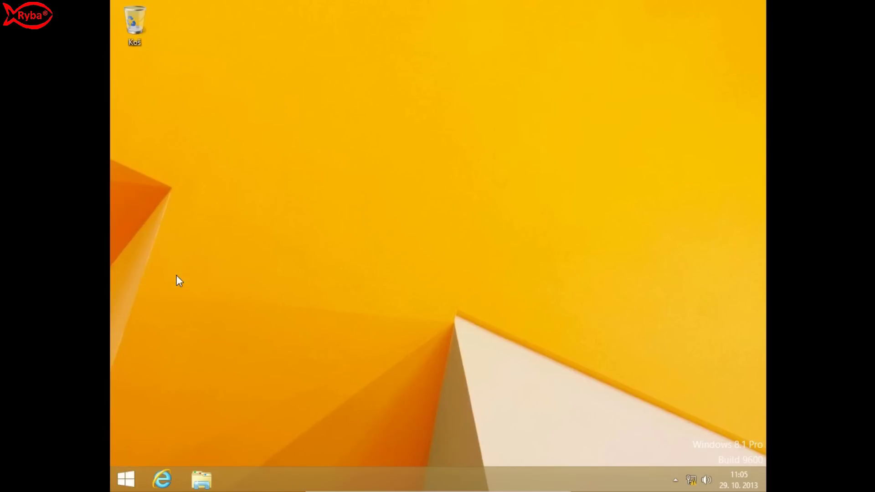
pyautogui.rightClick(124, 482)
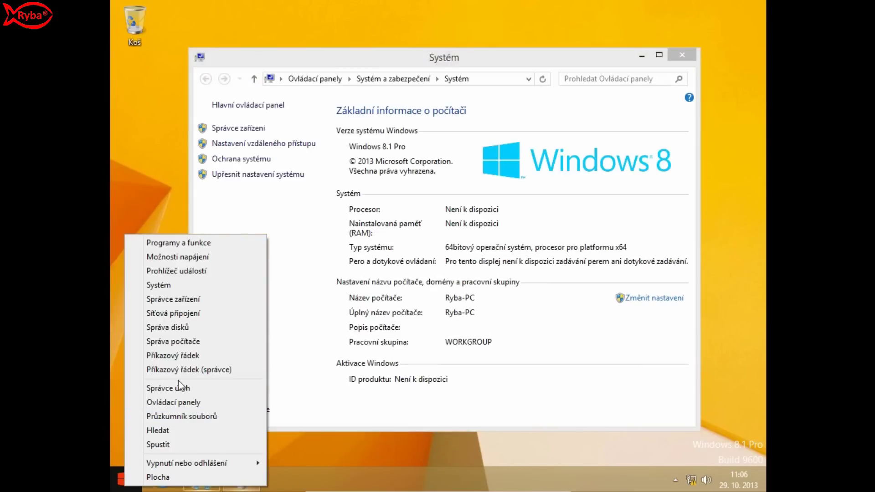
pyautogui.click(399, 29)
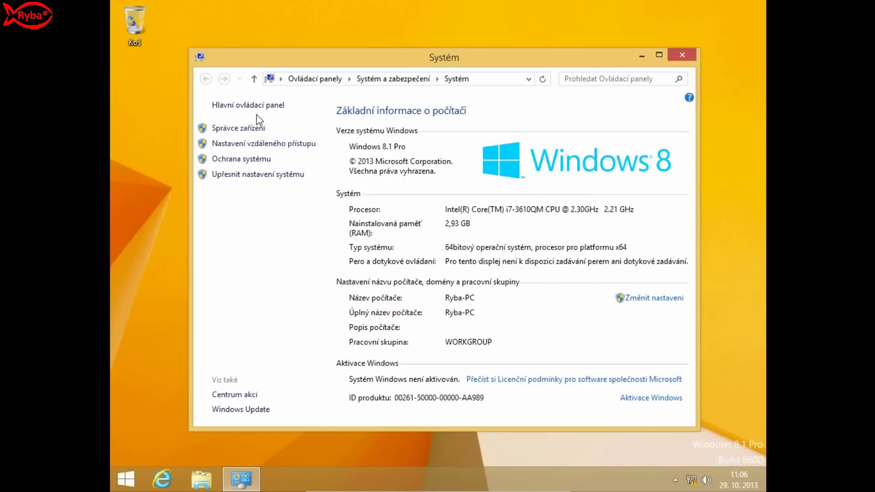
pyautogui.click(683, 55)
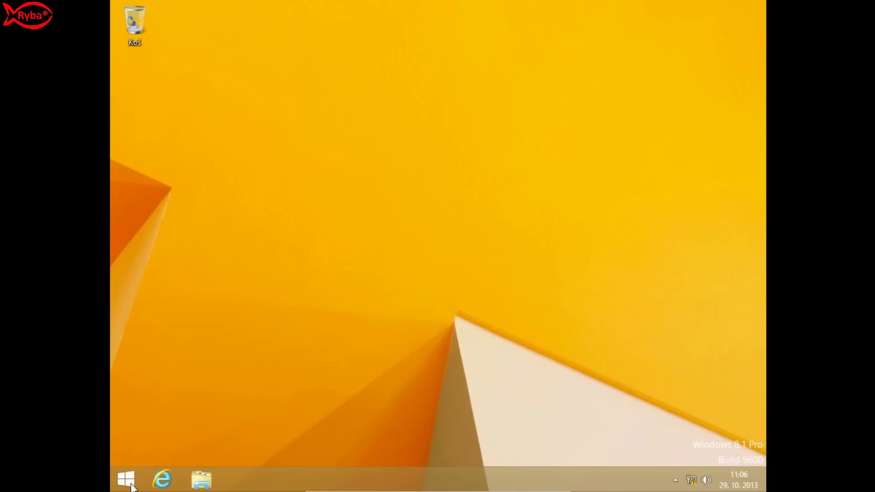
pyautogui.rightClick(129, 480)
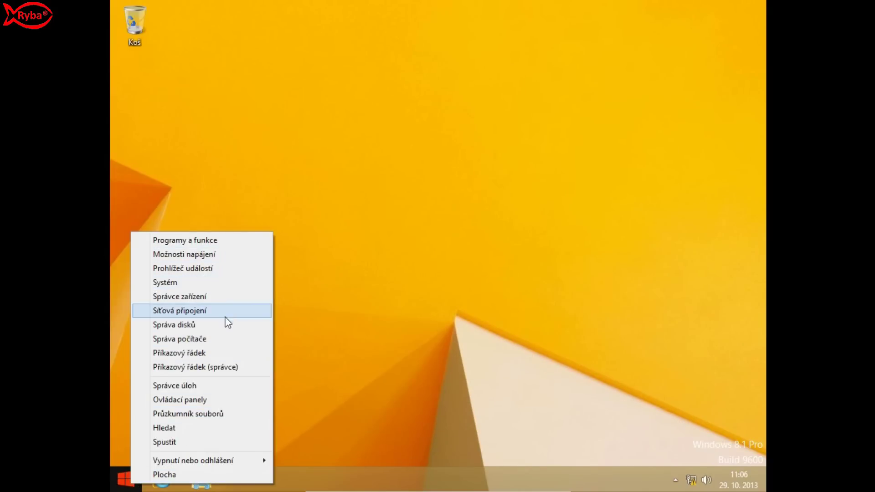
pyautogui.click(340, 327)
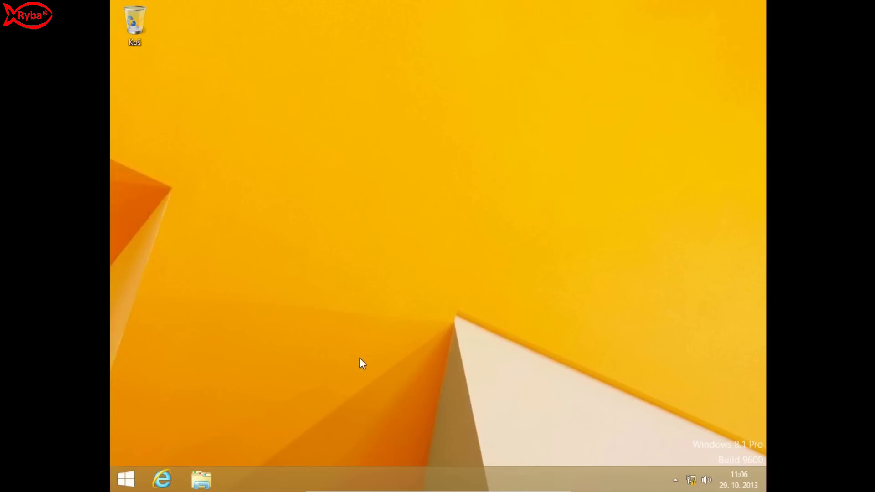
# End the current Windows session using the shutdown or sign-out options
pyautogui.rightClick(124, 478)
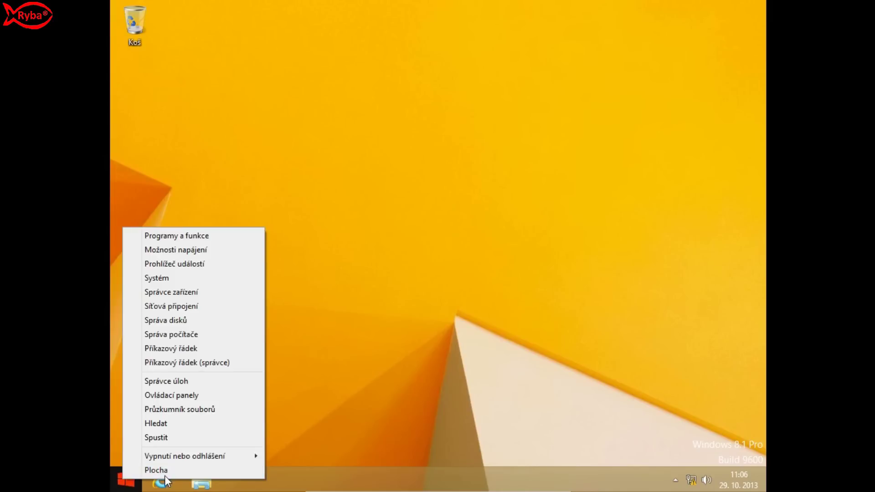
pyautogui.moveTo(250, 456)
pyautogui.click(289, 458)
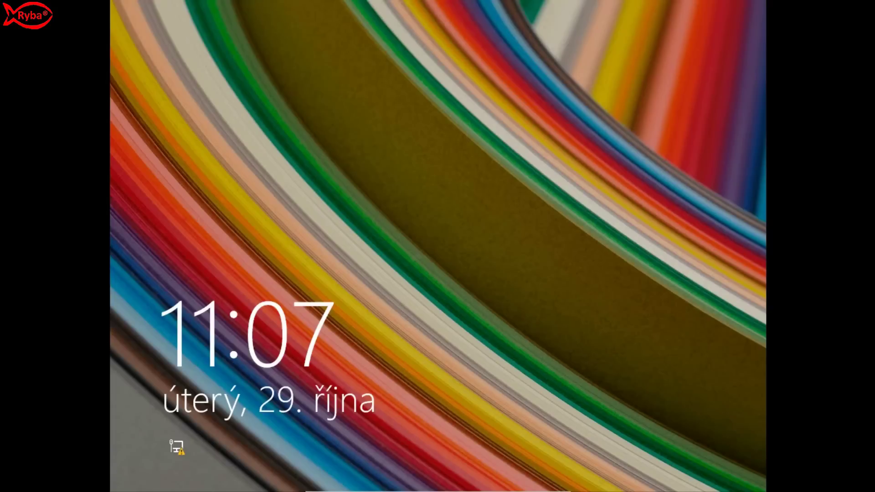
# Dismiss the lock screen and sign in by entering the account password
pyautogui.press('Return')
pyautogui.write('•••')
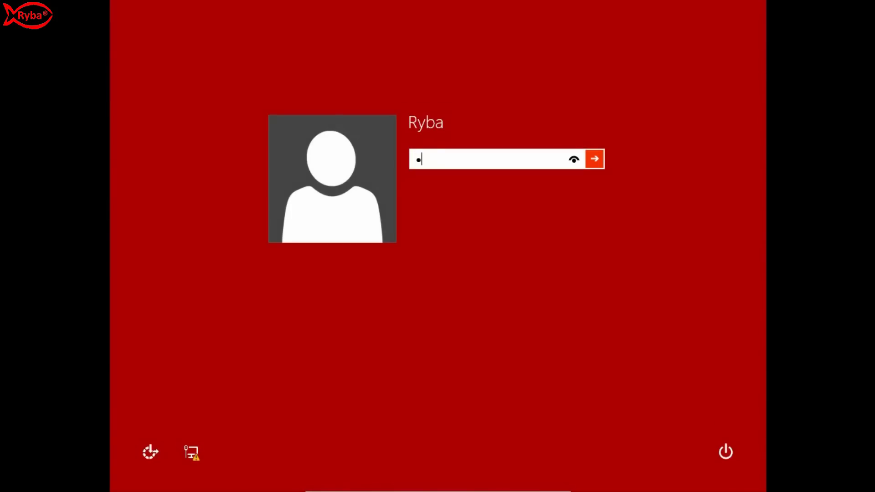
pyautogui.press('BackSpace')
pyautogui.press('BackSpace')
pyautogui.press('BackSpace')
pyautogui.write('••')
pyautogui.press('BackSpace')
pyautogui.press('BackSpace')
pyautogui.write('••••••')
pyautogui.press('Return')
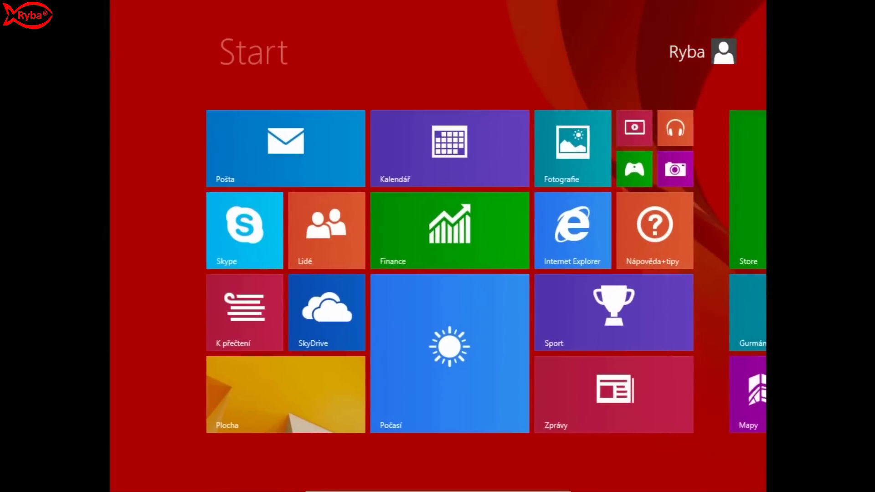
# Go to the desktop and view its personalization settings, closing the window when done
pyautogui.click(248, 398)
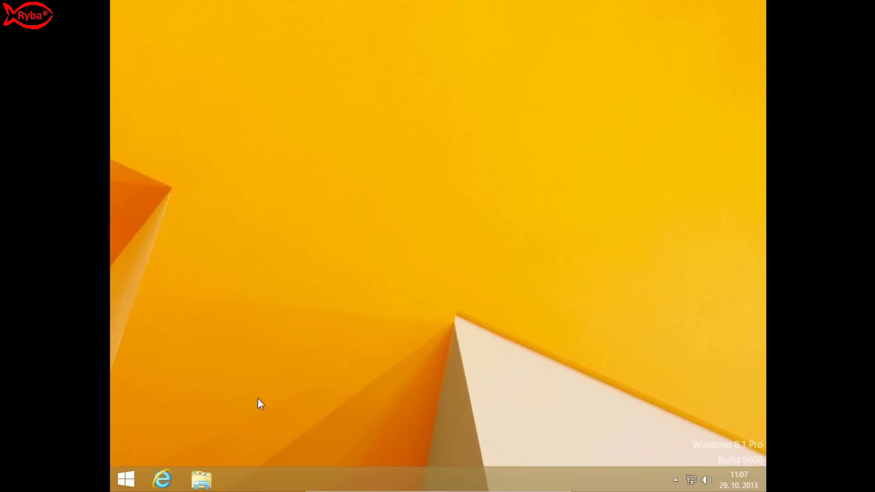
pyautogui.rightClick(414, 214)
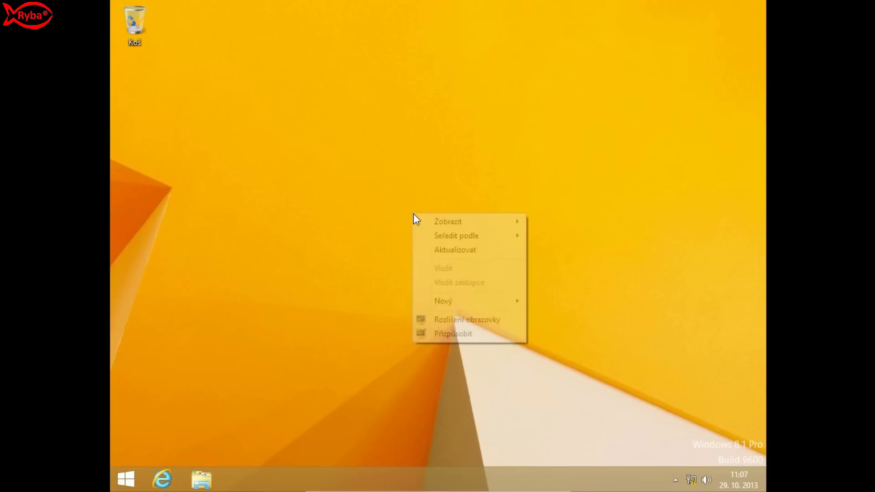
pyautogui.click(453, 339)
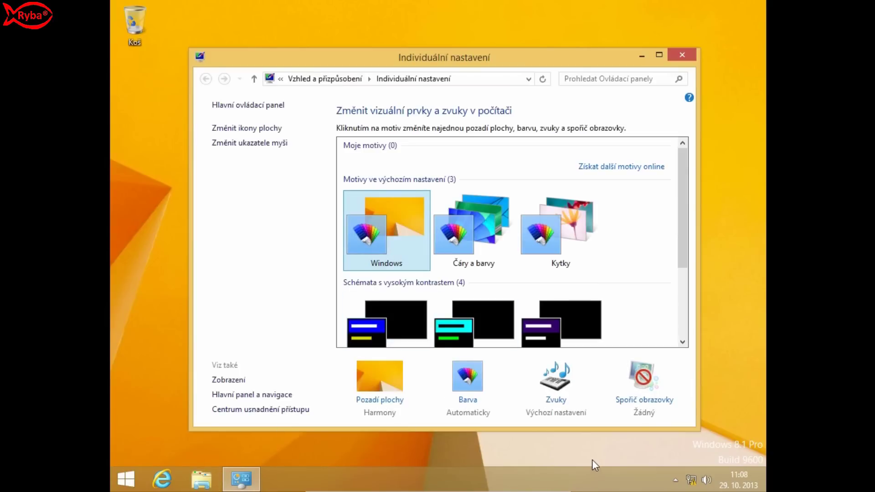
pyautogui.moveTo(417, 56)
pyautogui.mouseDown()
pyautogui.moveTo(418, 127)
pyautogui.moveTo(401, 112)
pyautogui.moveTo(484, 104)
pyautogui.moveTo(487, 121)
pyautogui.moveTo(389, 109)
pyautogui.moveTo(381, 119)
pyautogui.moveTo(415, 181)
pyautogui.moveTo(456, 212)
pyautogui.moveTo(456, 242)
pyautogui.moveTo(427, 62)
pyautogui.mouseUp()
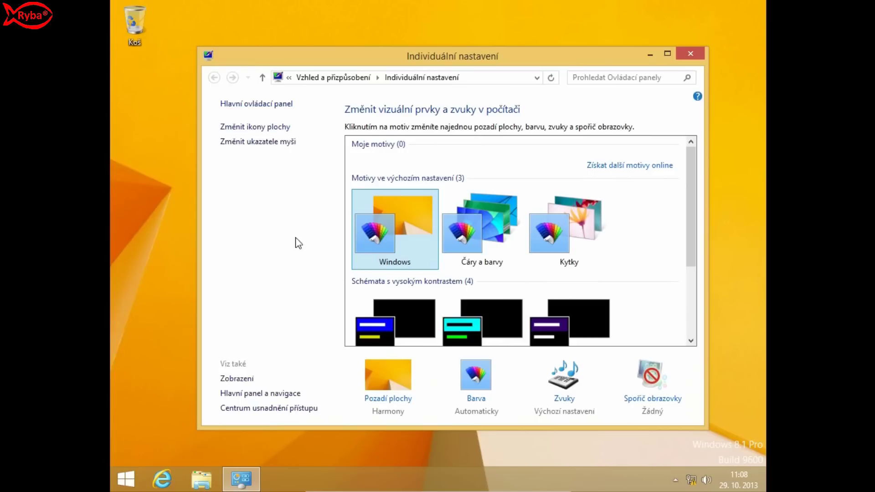
pyautogui.click(690, 54)
# View the screen resolution settings and the virtual machine's view mode options, cancelling out of both
pyautogui.rightClick(480, 209)
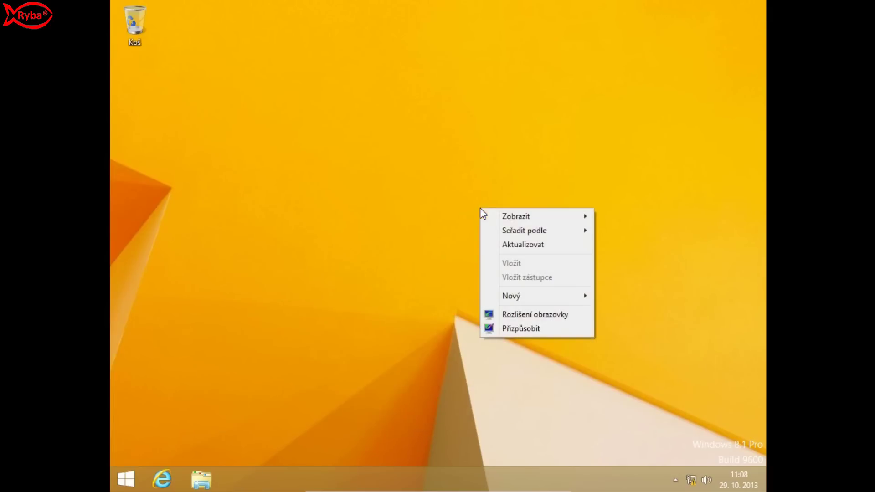
pyautogui.click(513, 317)
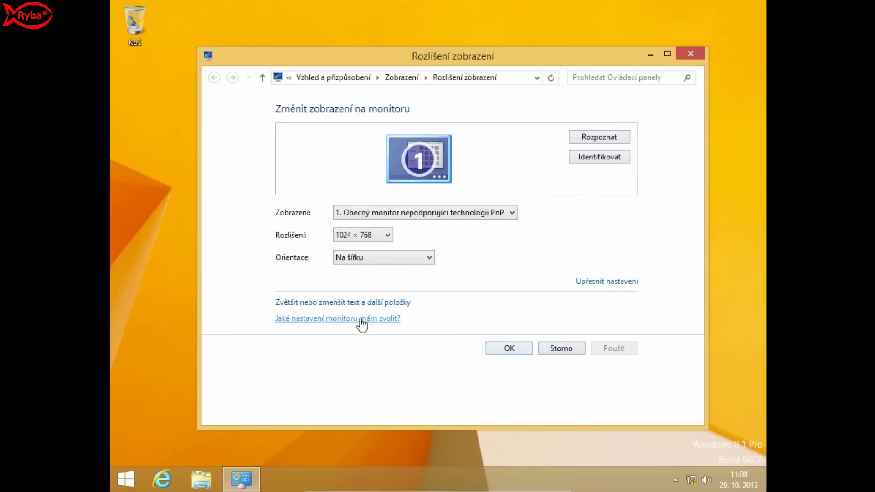
pyautogui.click(554, 348)
pyautogui.moveTo(438, 486)
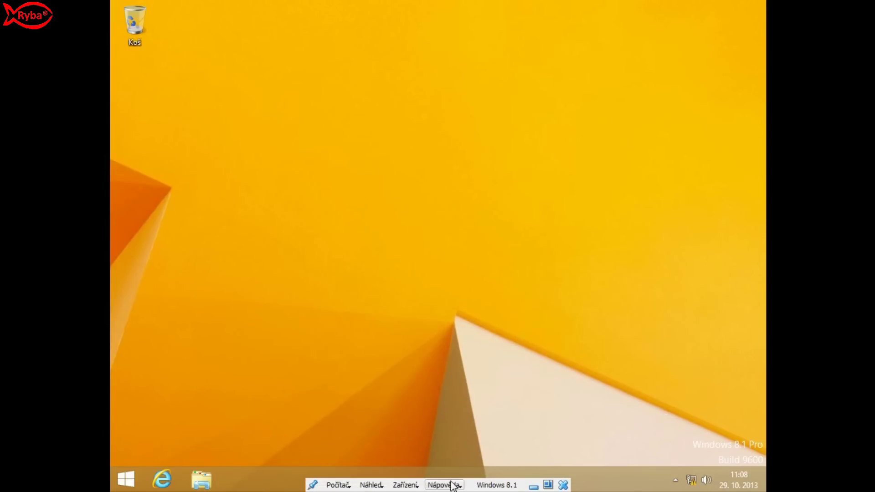
pyautogui.click(372, 485)
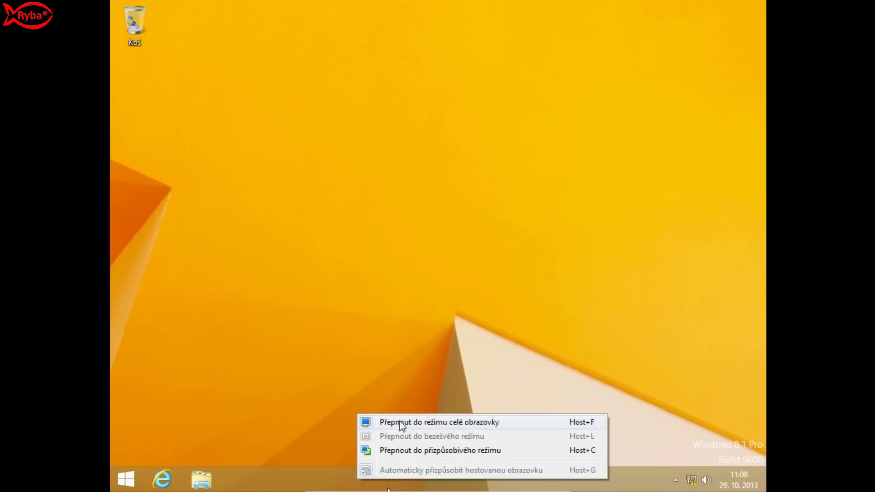
pyautogui.click(415, 338)
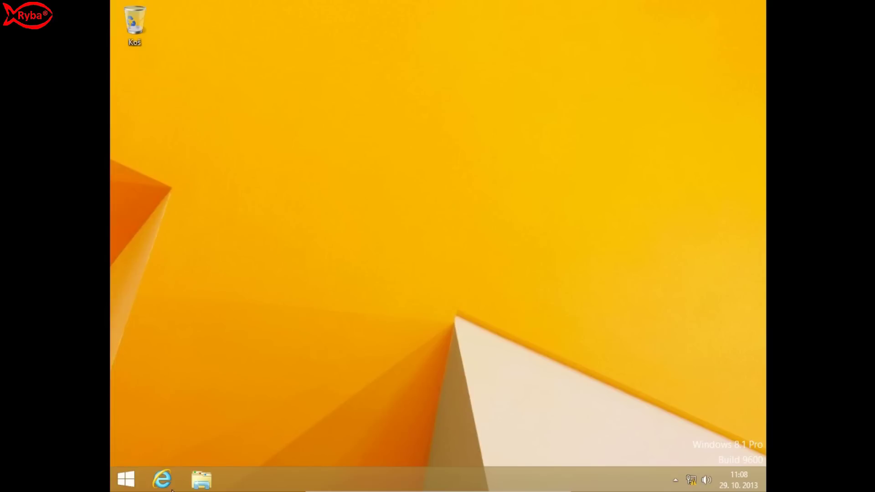
# Show the Počítač icon on the desktop through the desktop icon settings and close the personalization window
pyautogui.rightClick(255, 225)
pyautogui.click(290, 344)
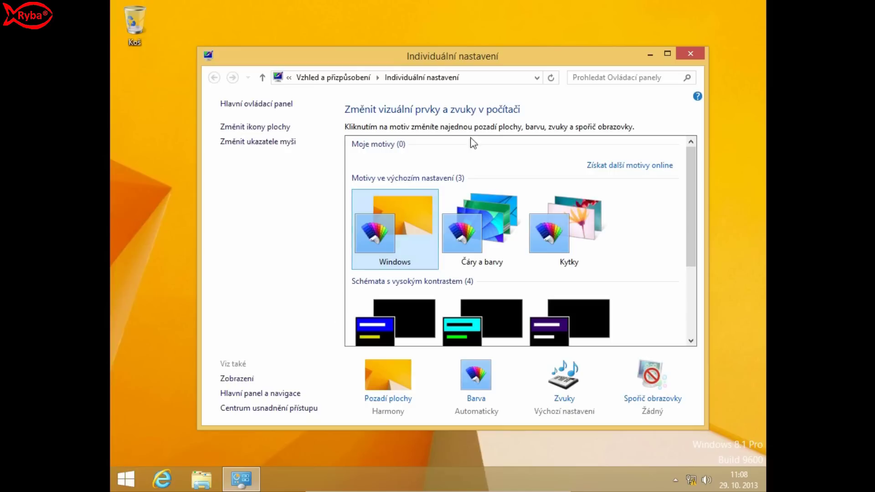
pyautogui.click(277, 128)
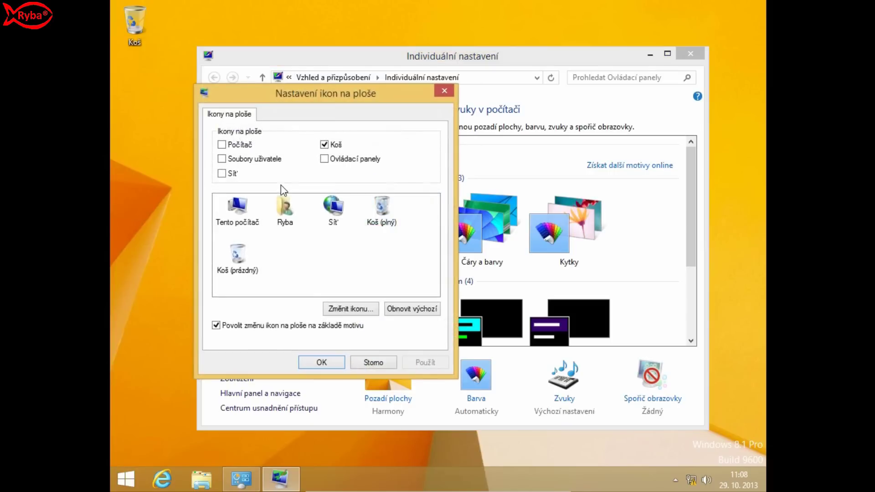
pyautogui.click(223, 145)
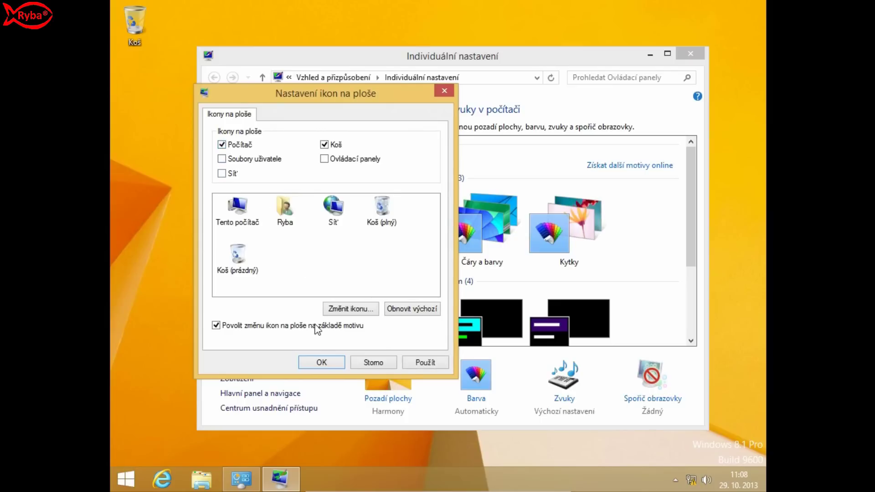
pyautogui.click(420, 363)
pyautogui.click(319, 362)
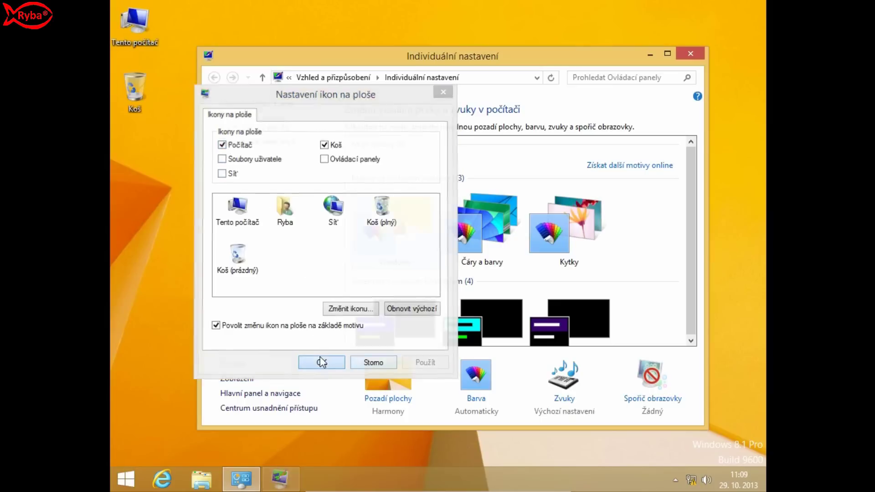
pyautogui.click(690, 56)
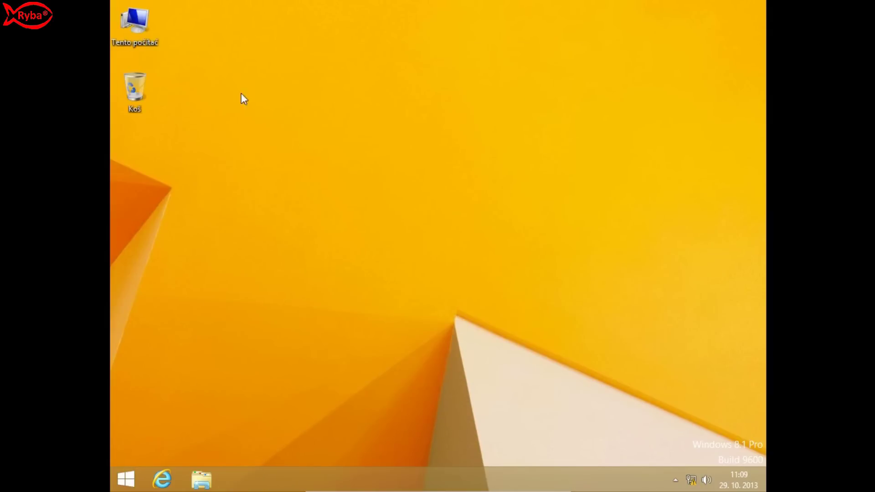
# Move the Koš icon to the lower-right corner of the desktop, just above the taskbar
pyautogui.moveTo(132, 89); pyautogui.dragTo(735, 438)
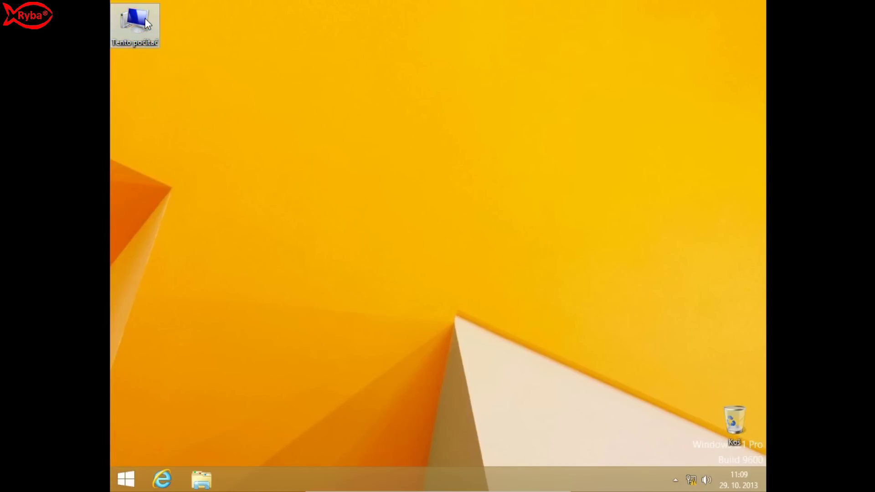
# Open Tento počítač, collapse the Složky group, and look into the local disk C: before returning to the drive overview
pyautogui.press('super+e')
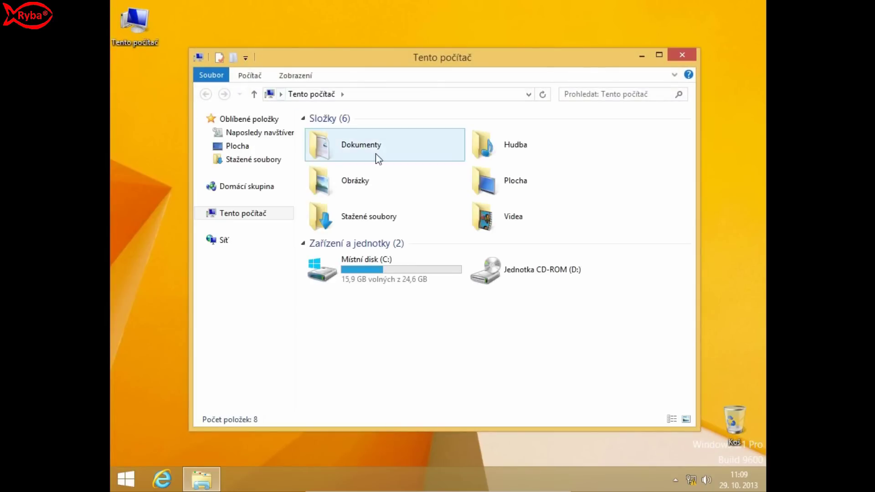
pyautogui.click(303, 118)
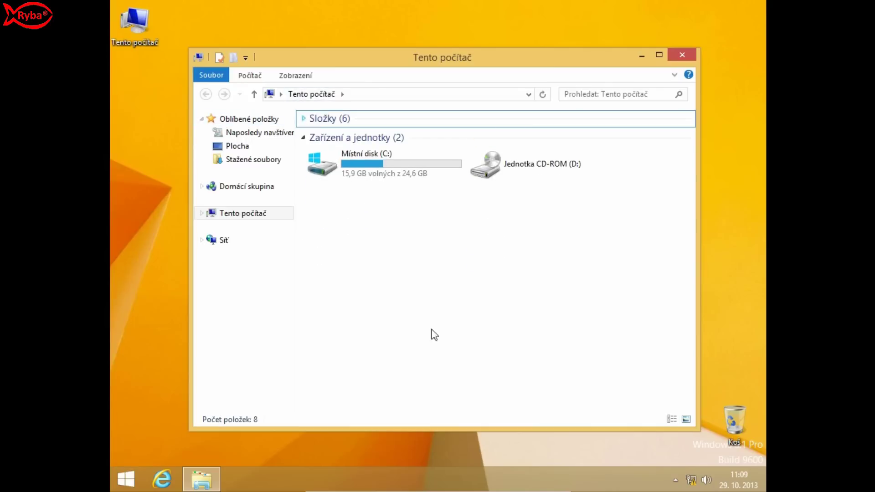
pyautogui.doubleClick(384, 159)
pyautogui.click(206, 94)
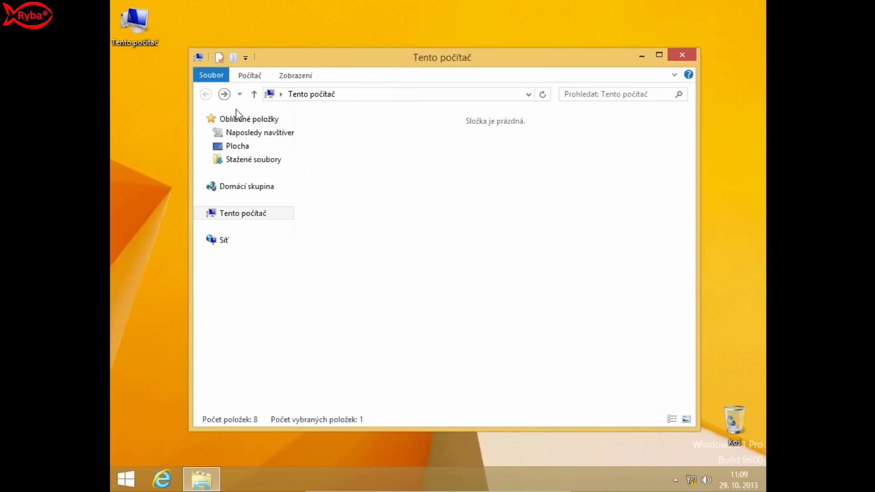
pyautogui.click(477, 290)
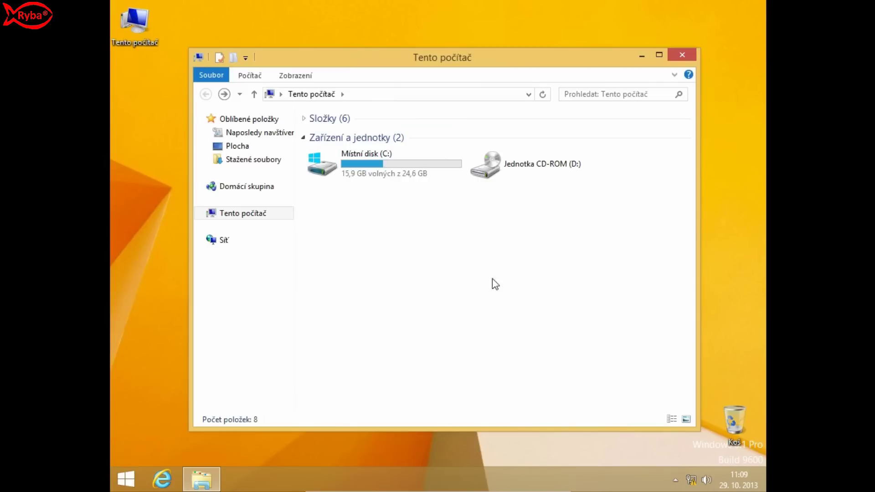
# Explore the network drive mapping dialog with drive letter A: and the shared folder browser, closing everything without connecting
pyautogui.click(249, 76)
pyautogui.click(401, 124)
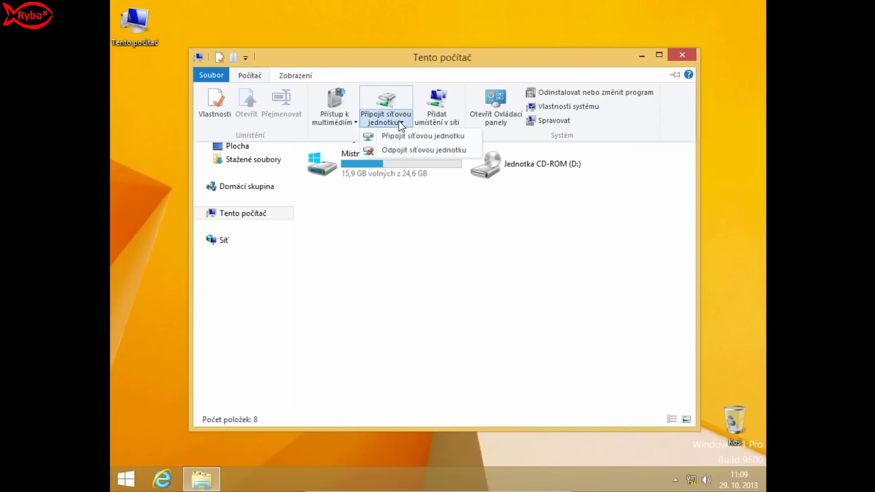
pyautogui.click(398, 138)
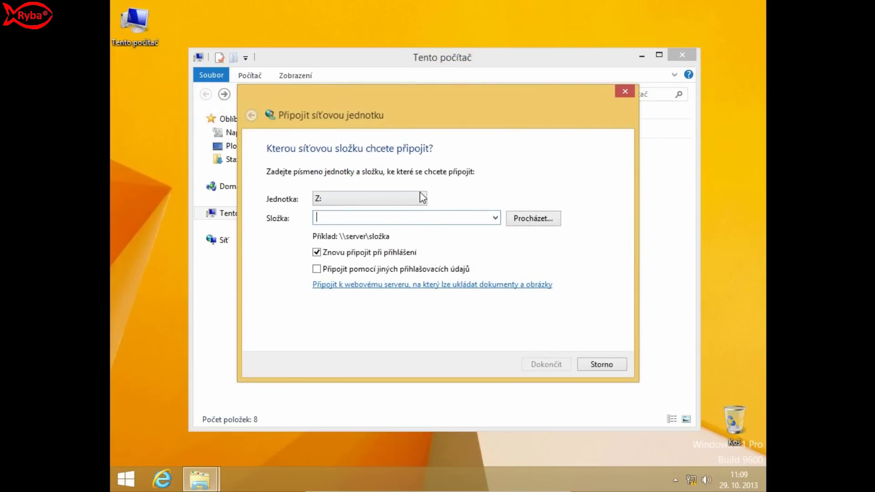
pyautogui.click(420, 195)
pyautogui.click(332, 431)
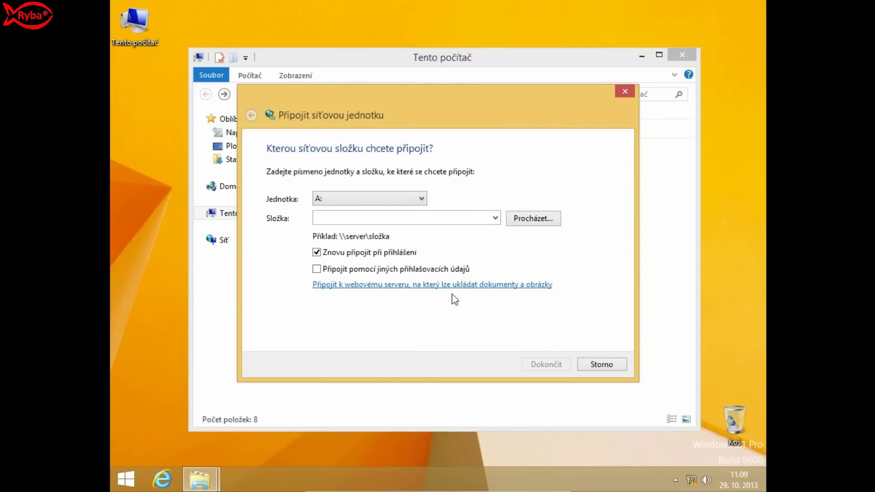
pyautogui.click(521, 220)
pyautogui.click(532, 139)
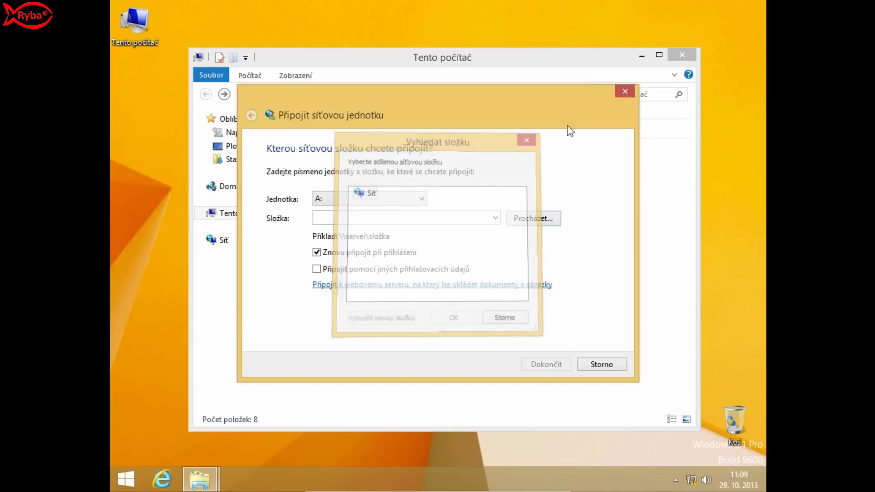
pyautogui.click(625, 92)
pyautogui.click(682, 55)
# Try to install the VirtualBox Guest Additions from the virtual machine's device commands
pyautogui.moveTo(394, 479)
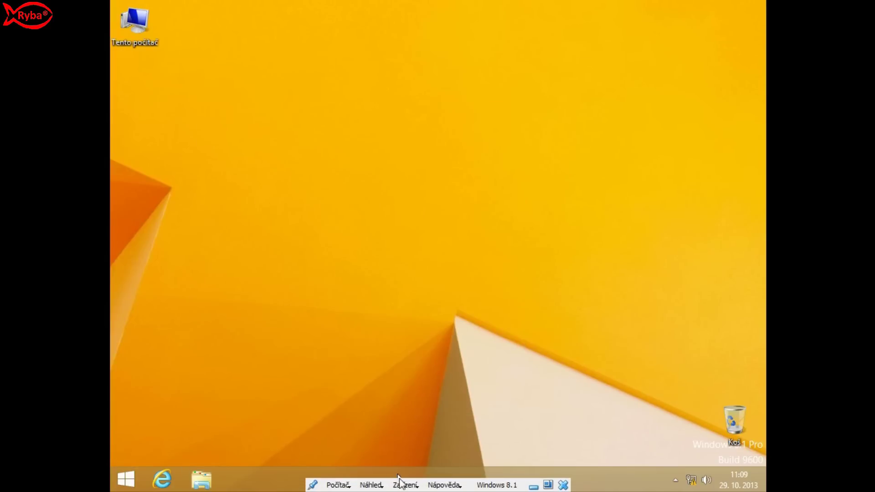
pyautogui.click(346, 487)
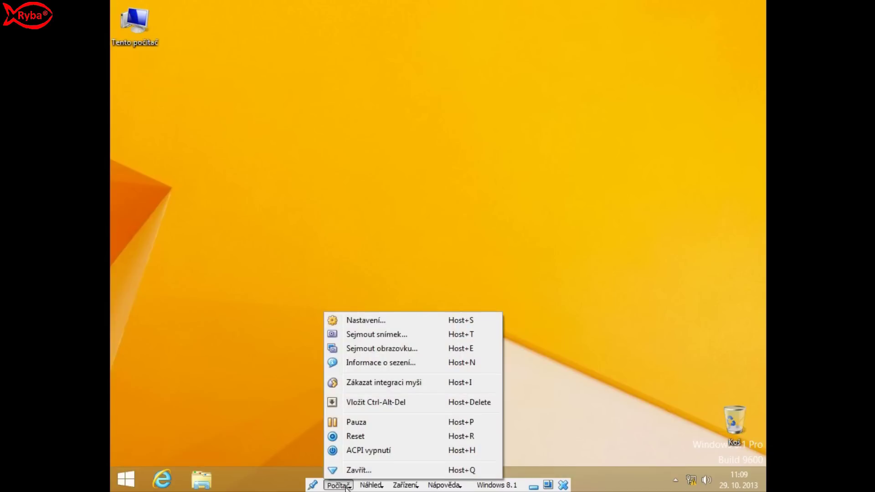
pyautogui.click(406, 486)
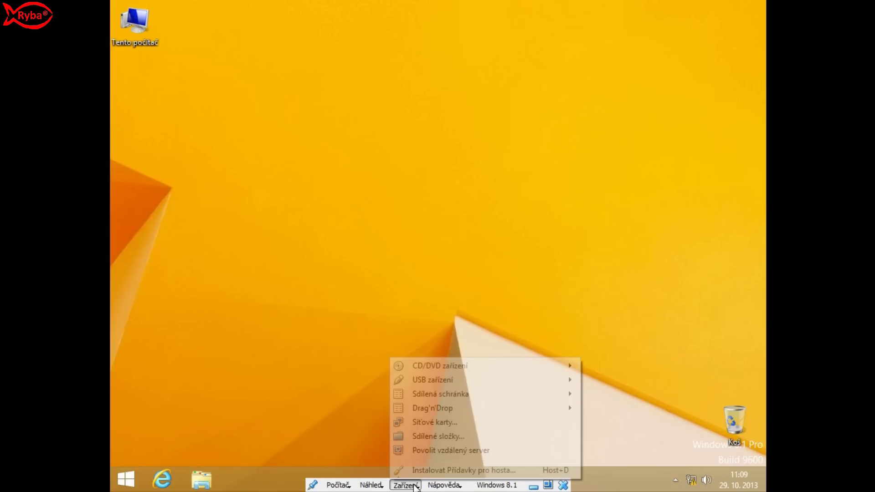
pyautogui.click(432, 472)
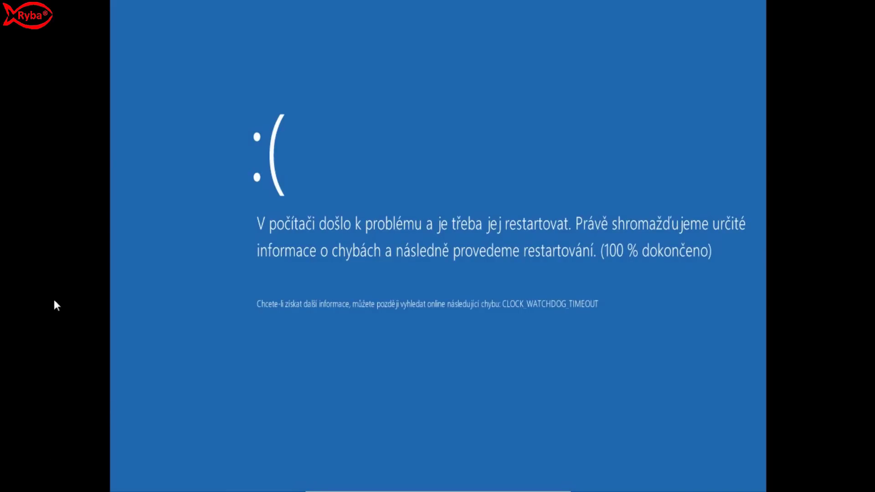
# Reset the crashed Windows 8.1 virtual machine
pyautogui.moveTo(437, 491)
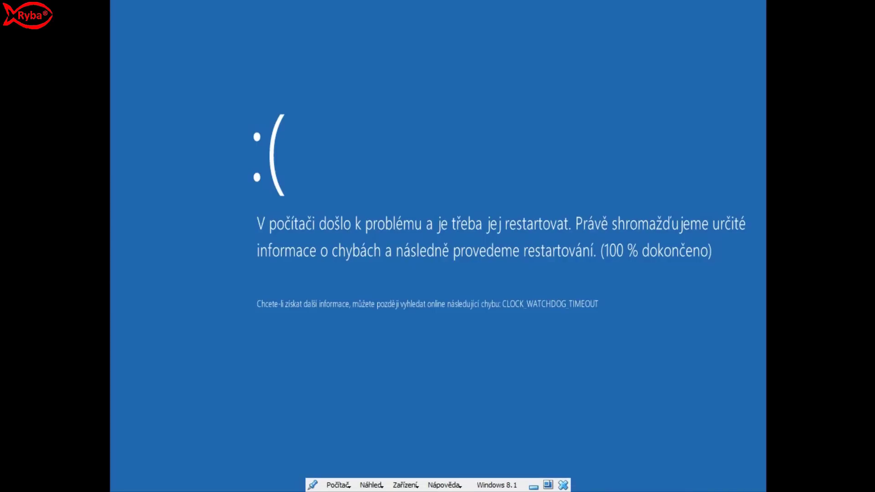
pyautogui.click(338, 485)
pyautogui.click(352, 437)
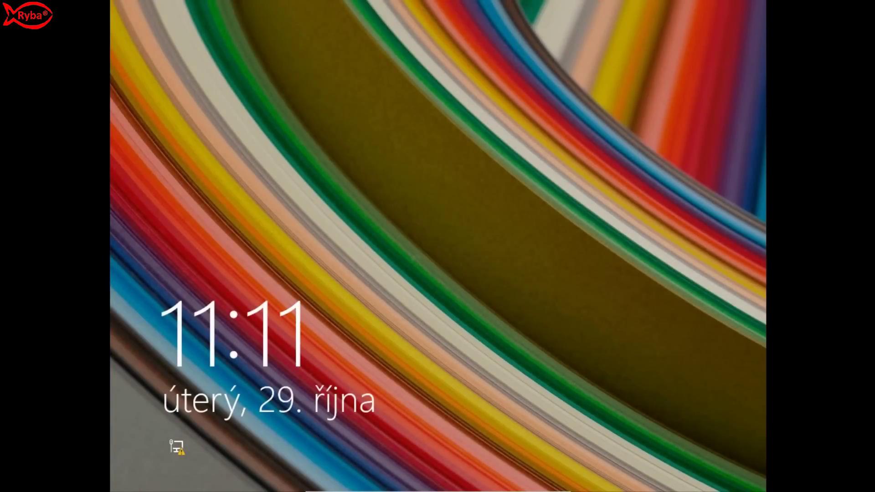
# Dismiss the lock screen, sign in with the account password, and go from the Start screen to the desktop
pyautogui.press('space')
pyautogui.write('••••••')
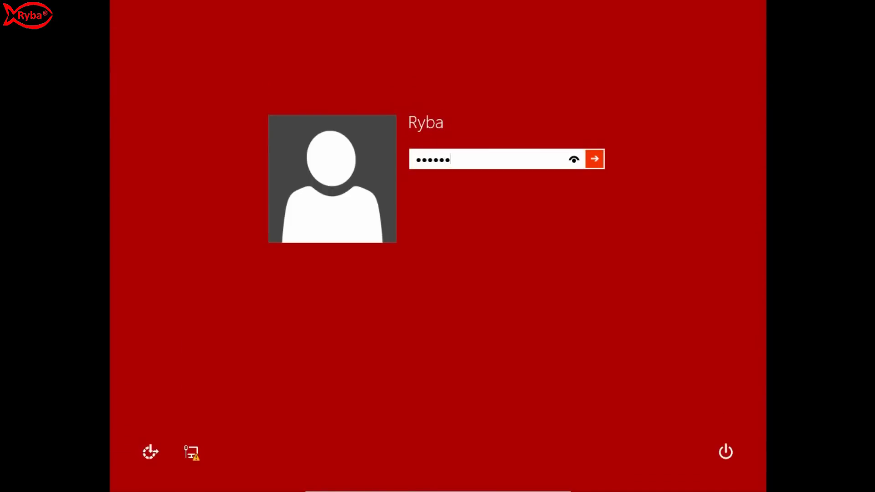
pyautogui.press('Return')
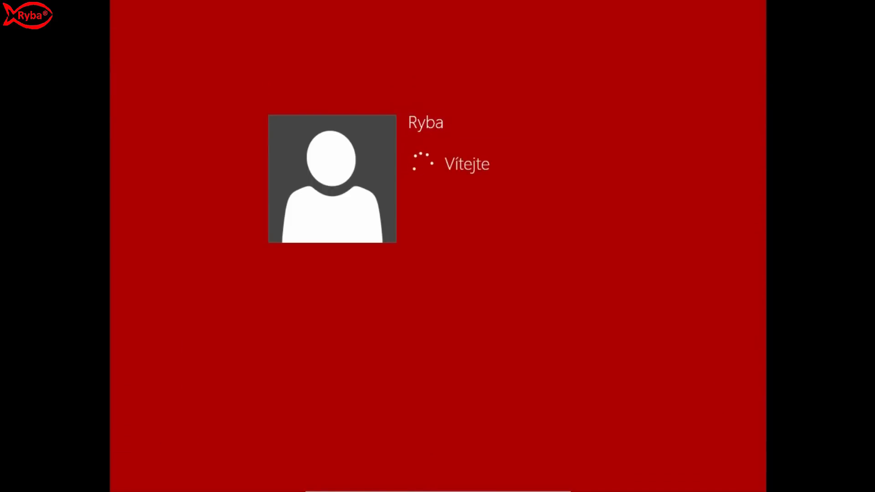
pyautogui.moveTo(370, 488)
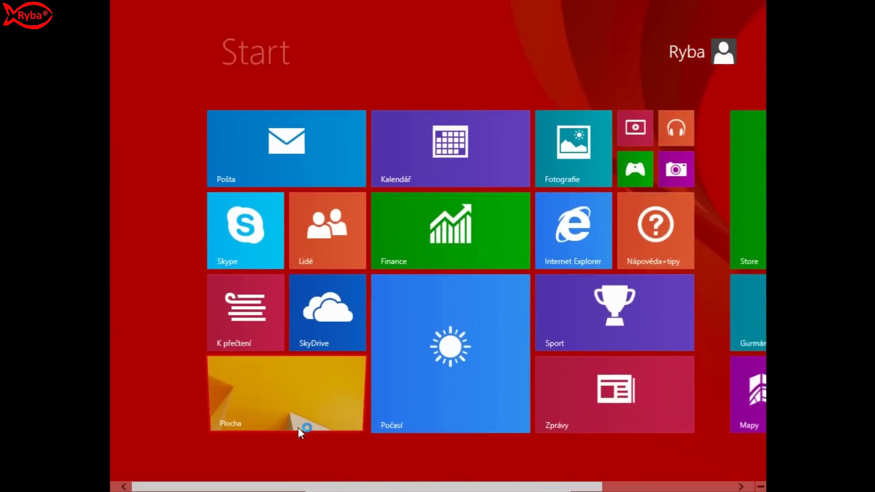
pyautogui.click(298, 426)
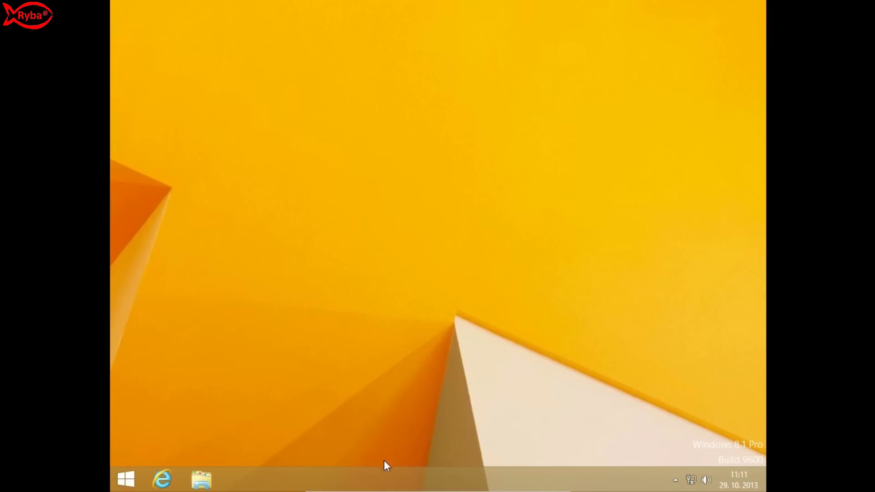
# Try once more to start the Guest Additions installation in the restarted virtual machine
pyautogui.rightClick(308, 491)
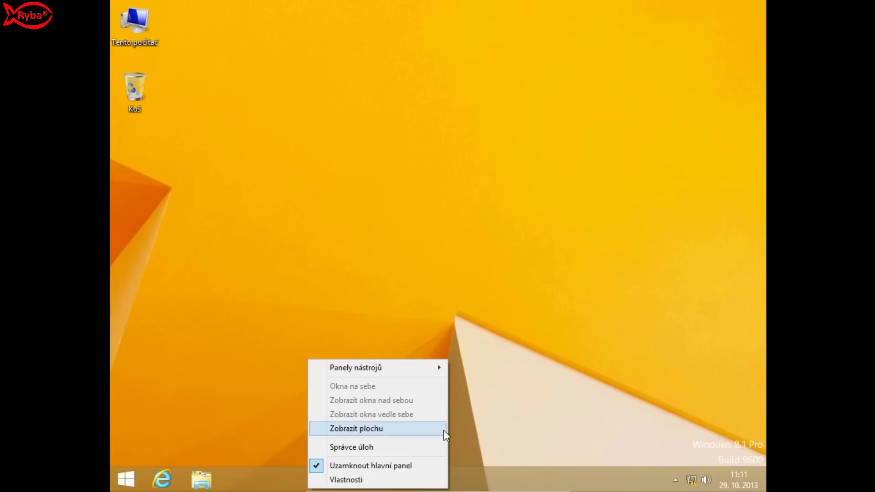
pyautogui.click(521, 374)
pyautogui.click(375, 486)
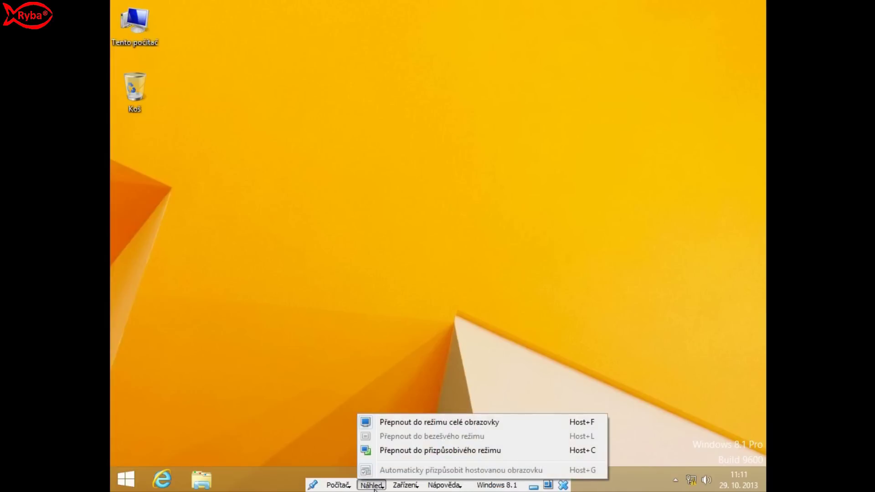
pyautogui.click(408, 486)
pyautogui.click(426, 470)
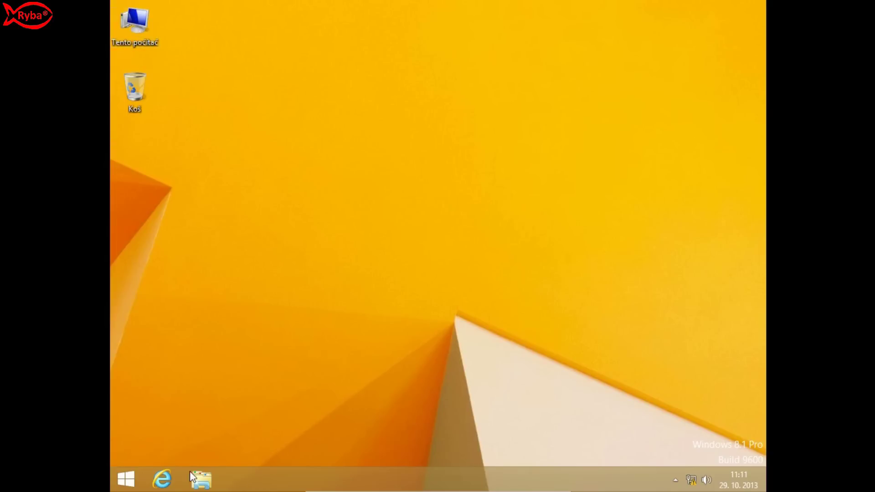
# Set the taskbar navigation properties to go to the desktop instead of the Start screen after sign-in, and briefly check the Start screen
pyautogui.rightClick(257, 476)
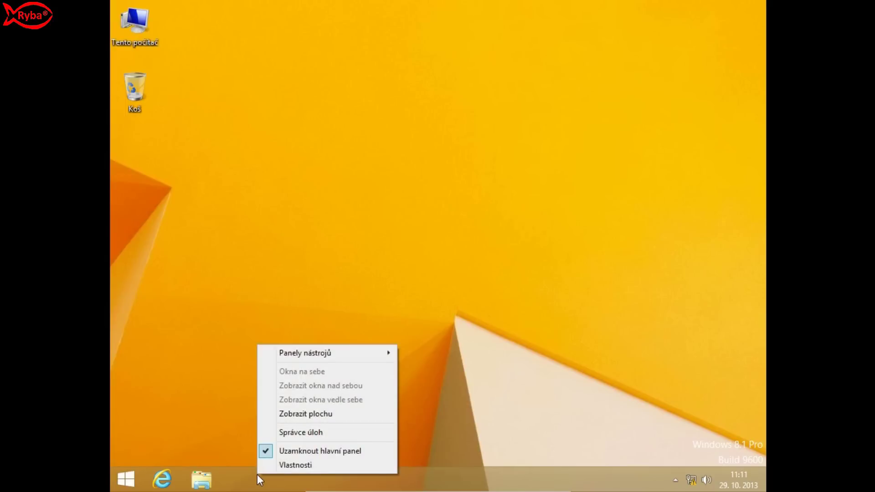
pyautogui.click(290, 464)
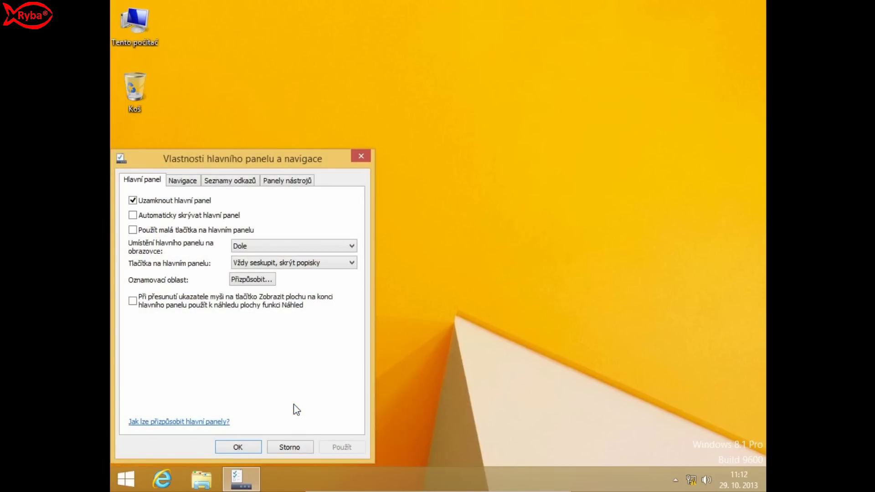
pyautogui.moveTo(199, 151); pyautogui.dragTo(393, 79)
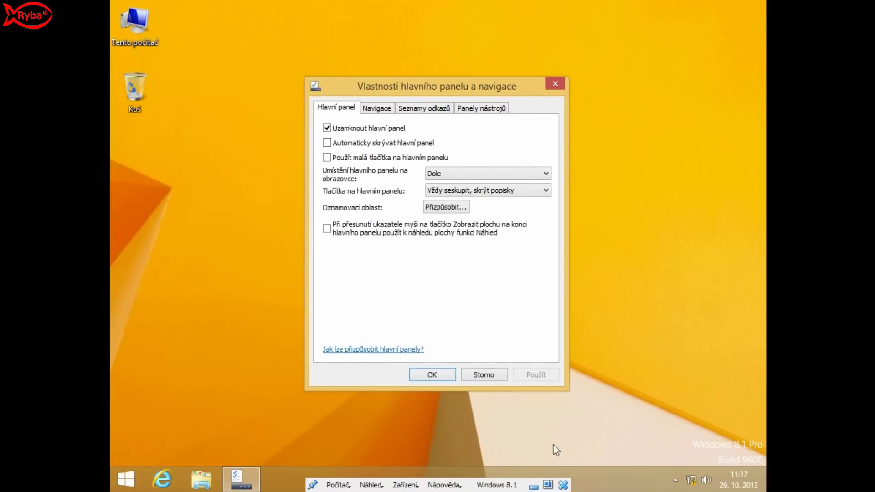
pyautogui.click(389, 108)
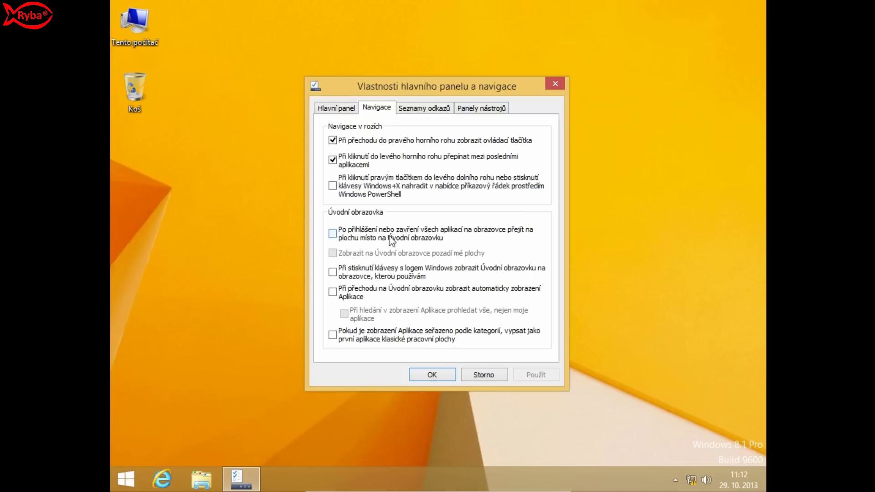
pyautogui.click(342, 234)
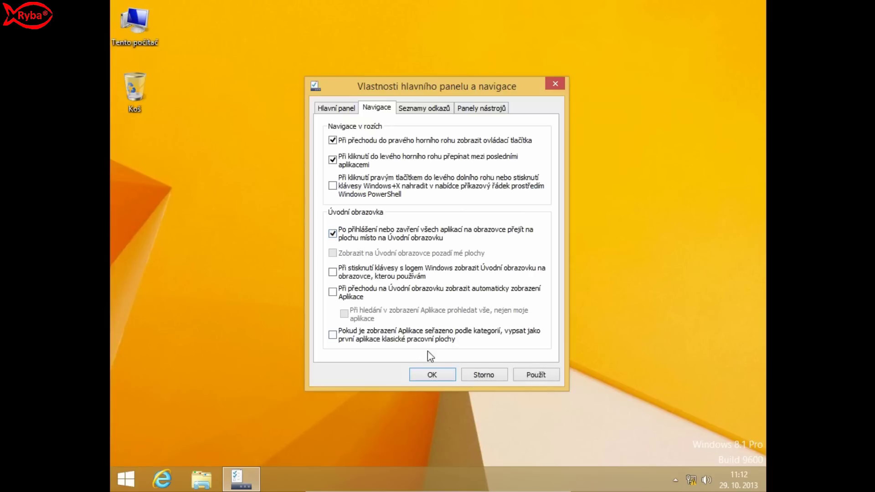
pyautogui.click(439, 375)
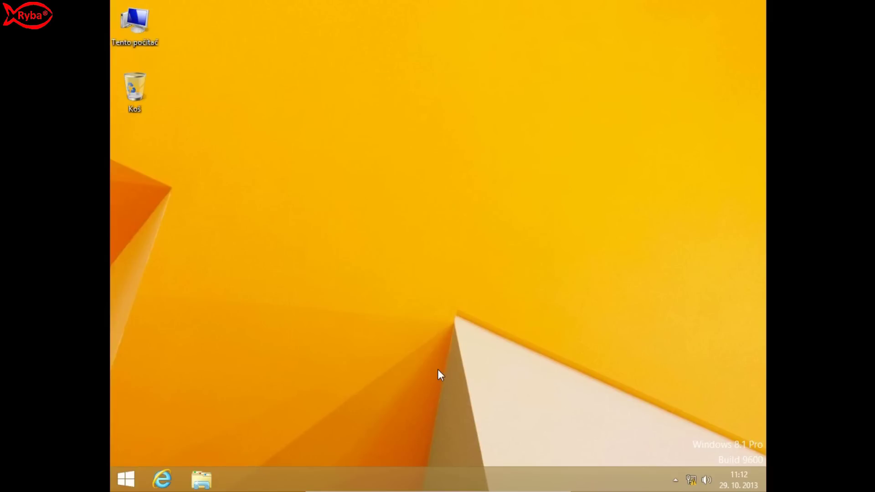
pyautogui.press('super')
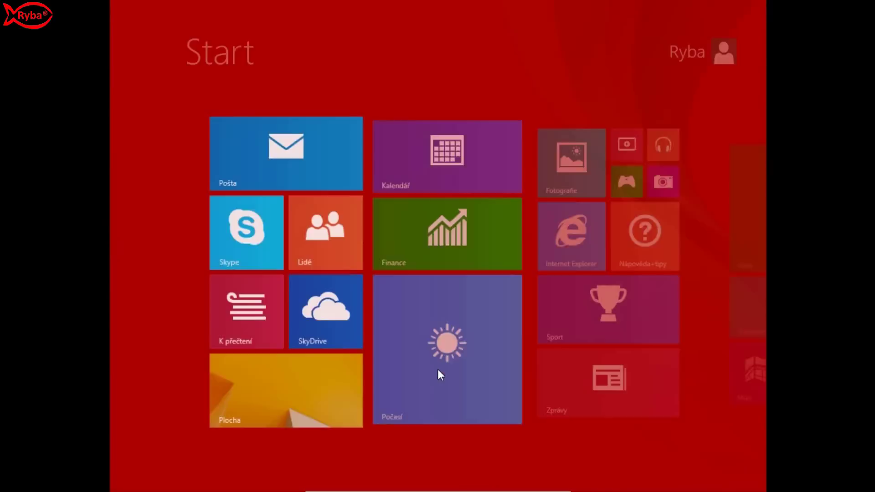
pyautogui.press('super')
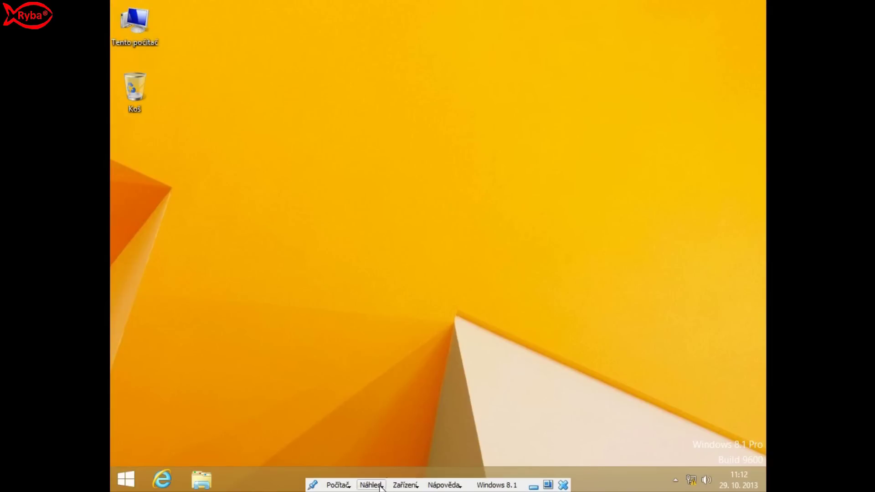
# Insert the Guest Additions disc, view its files on CD-ROM drive D:, and return to Tento počítač
pyautogui.click(404, 486)
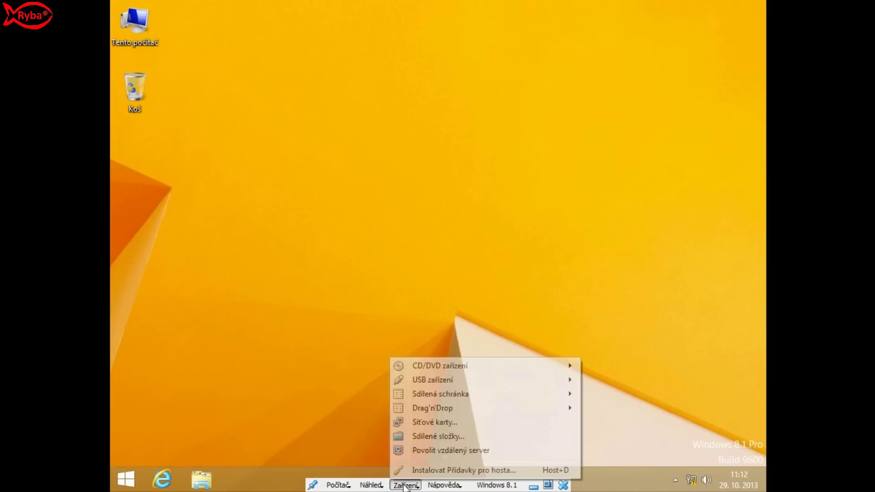
pyautogui.click(433, 471)
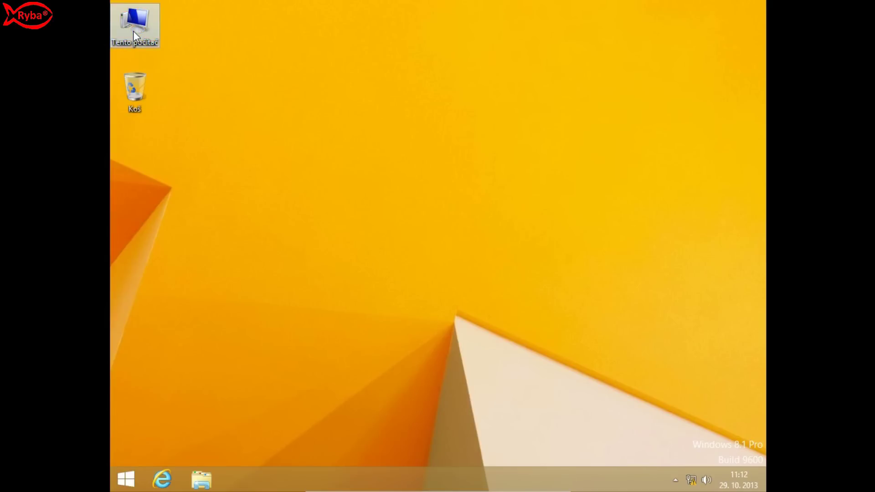
pyautogui.doubleClick(145, 24)
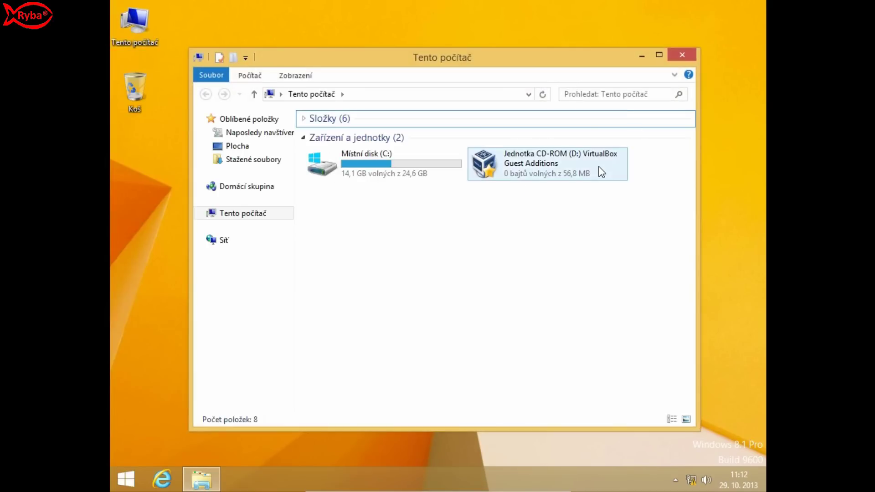
pyautogui.click(554, 164)
pyautogui.doubleClick(554, 165)
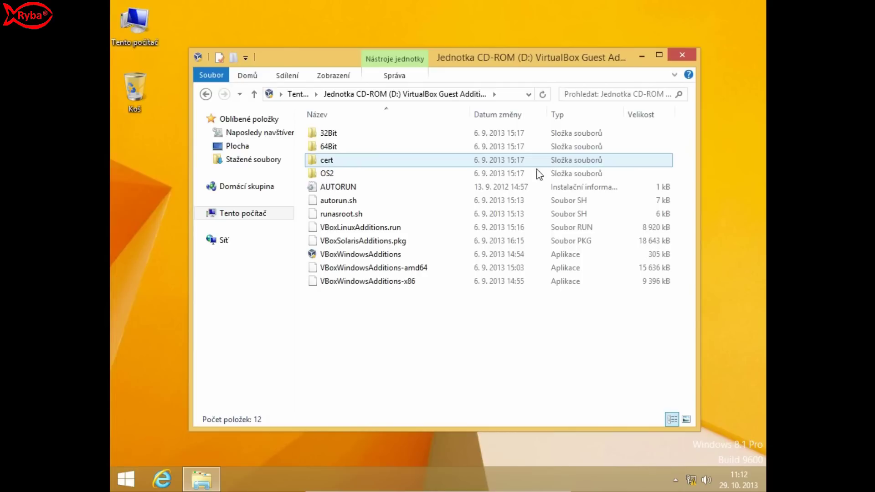
pyautogui.click(206, 94)
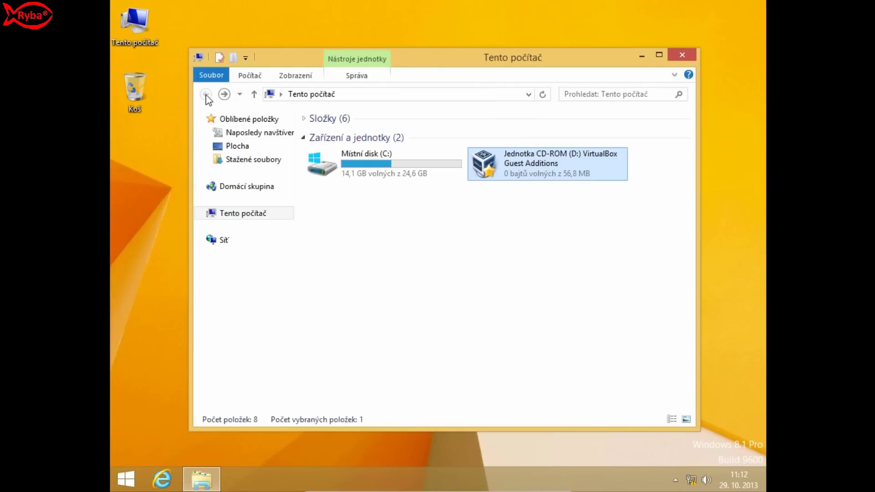
pyautogui.click(601, 302)
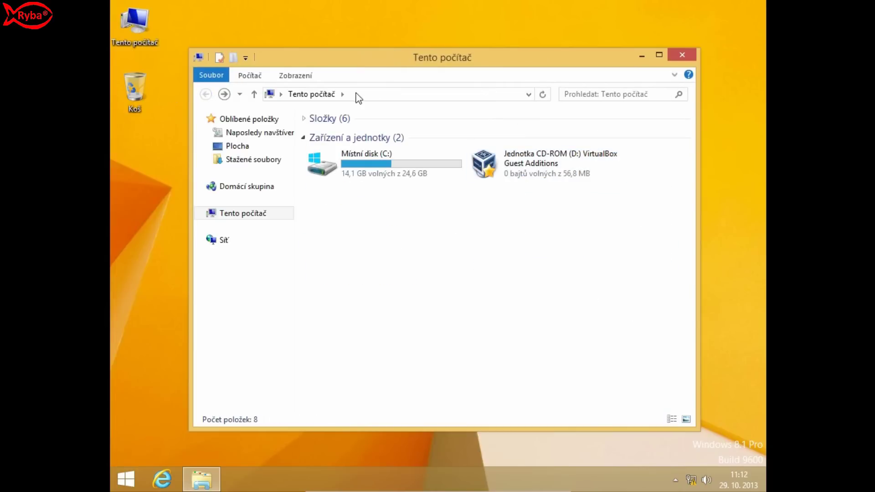
# Try to map a network drive with letter A: and browse the network for a shared folder
pyautogui.click(259, 77)
pyautogui.click(251, 75)
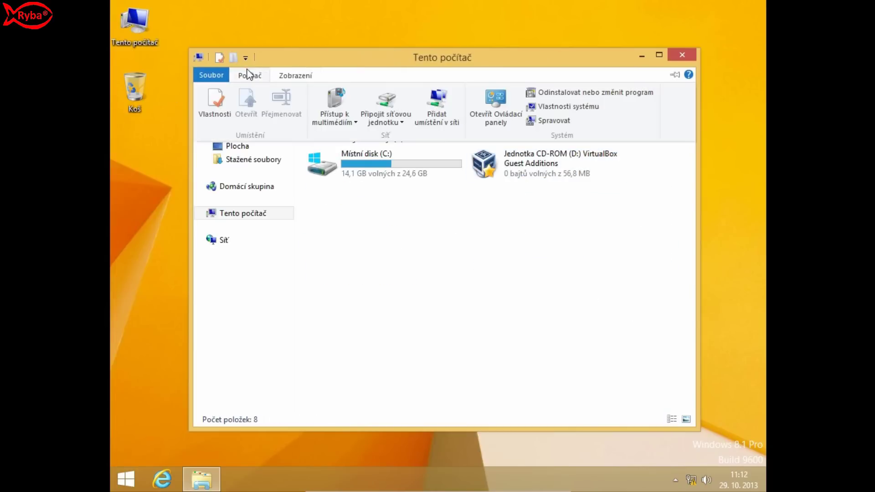
pyautogui.click(374, 123)
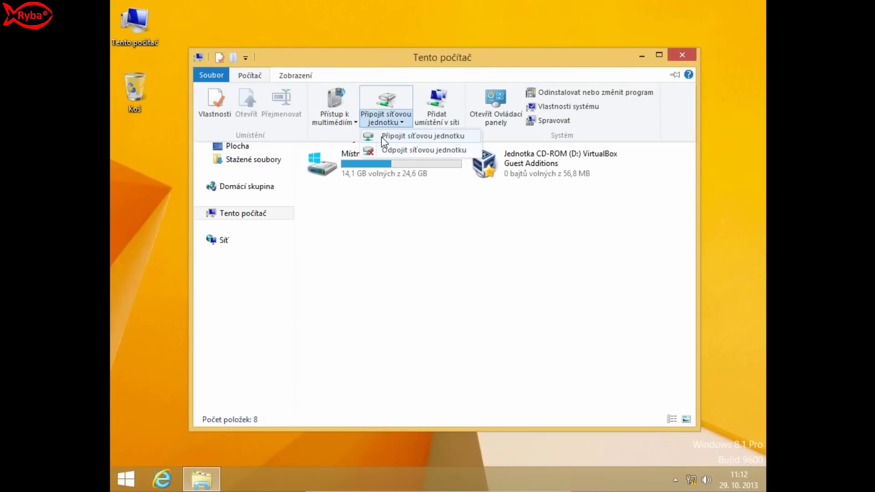
pyautogui.click(424, 136)
pyautogui.click(373, 197)
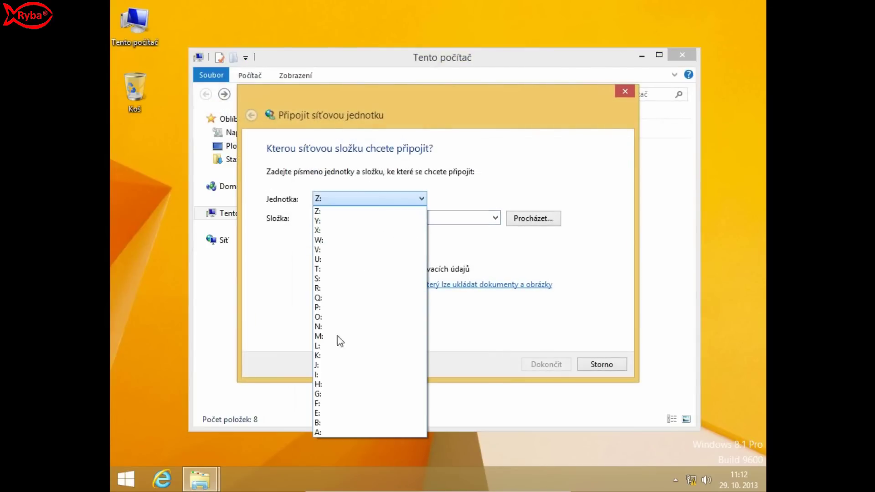
pyautogui.click(326, 433)
pyautogui.click(530, 219)
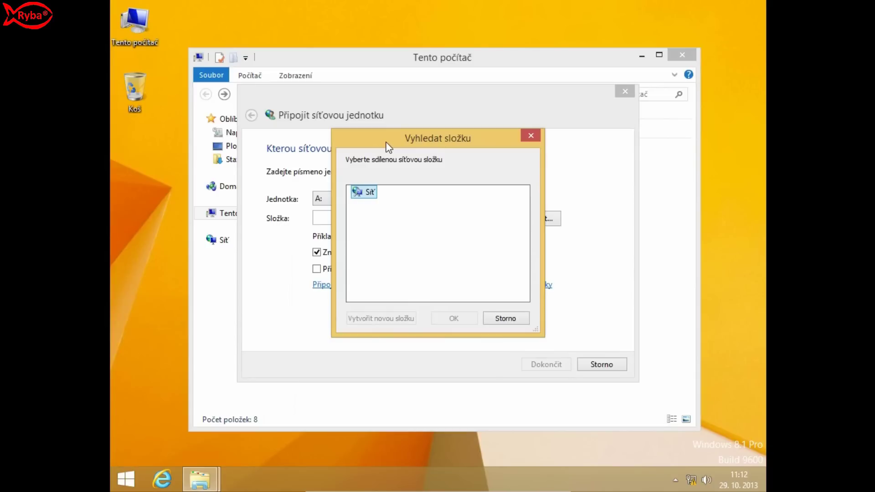
pyautogui.moveTo(389, 147)
pyautogui.mouseDown()
pyautogui.moveTo(420, 169)
pyautogui.moveTo(507, 365)
pyautogui.moveTo(570, 396)
pyautogui.moveTo(620, 314)
pyautogui.moveTo(602, 187)
pyautogui.moveTo(363, 139)
pyautogui.moveTo(354, 146)
pyautogui.moveTo(374, 149)
pyautogui.mouseUp()
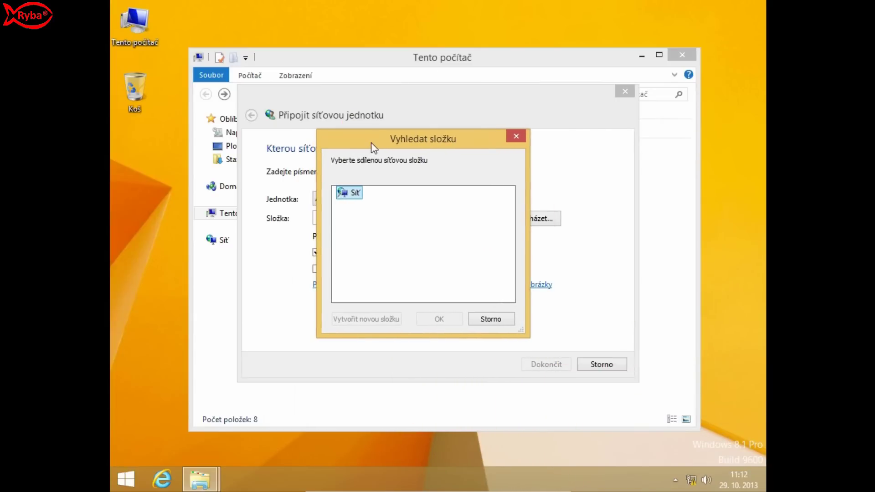
pyautogui.click(511, 139)
pyautogui.click(627, 88)
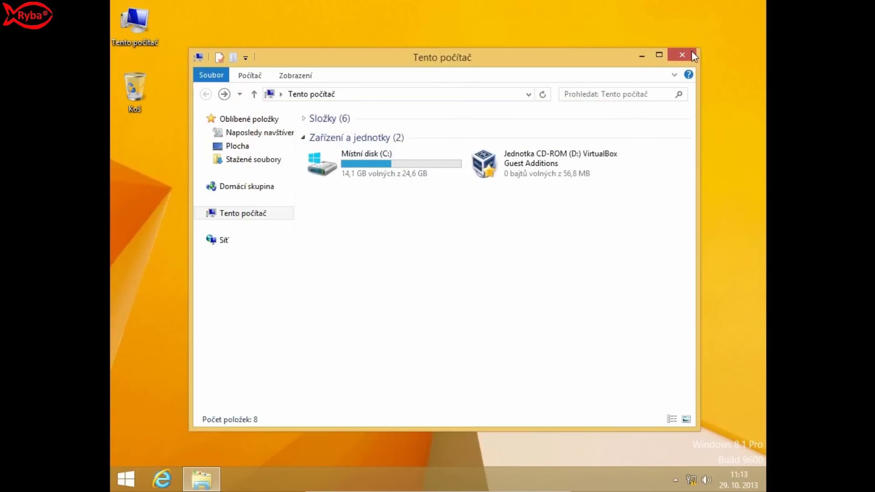
# Open the Guest Additions CD-ROM drive D: and set the folder options to show extensions of known file types
pyautogui.doubleClick(581, 162)
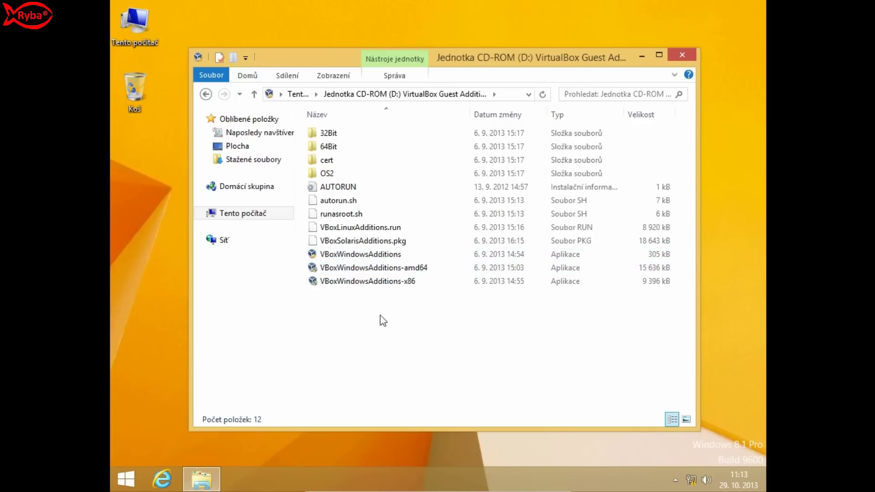
pyautogui.click(328, 78)
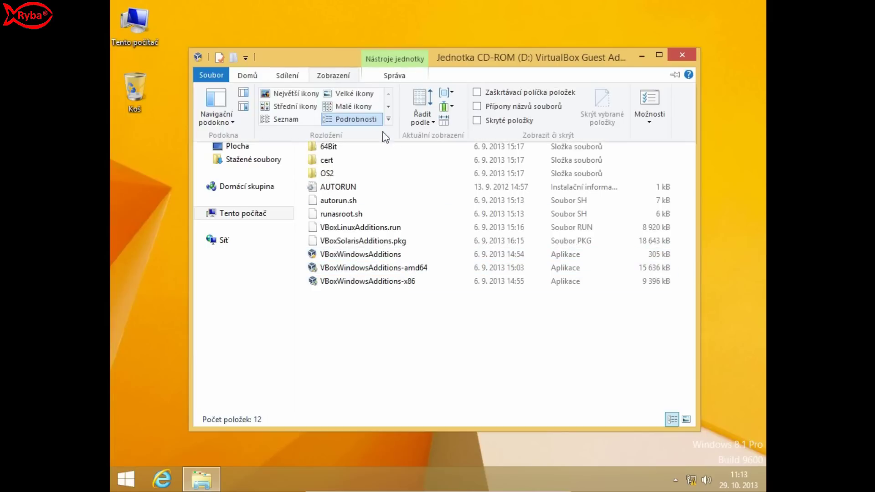
pyautogui.click(649, 123)
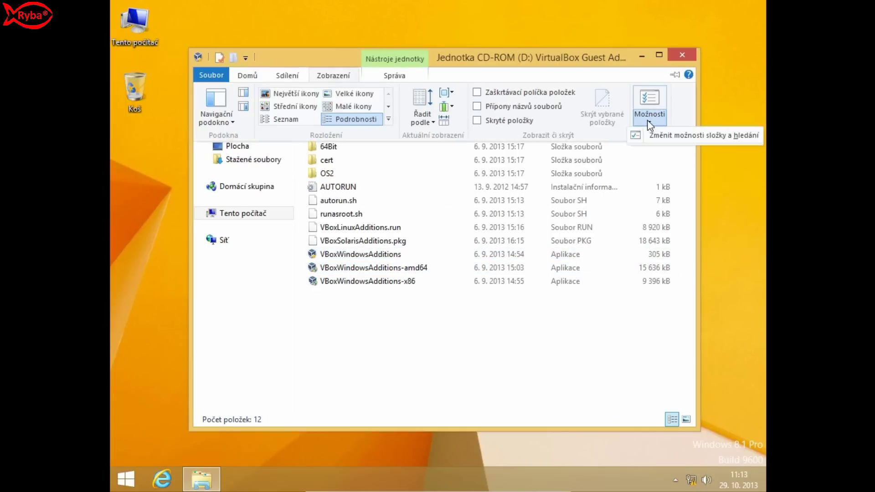
pyautogui.click(650, 136)
pyautogui.click(263, 149)
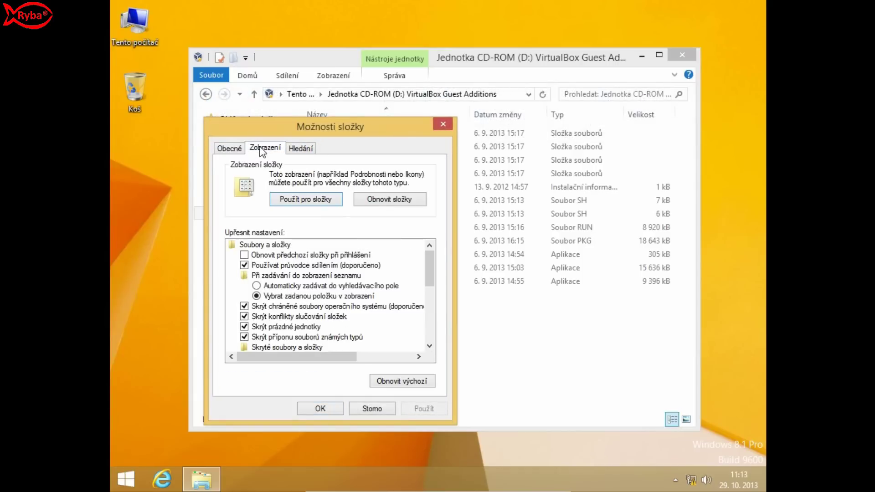
pyautogui.click(278, 337)
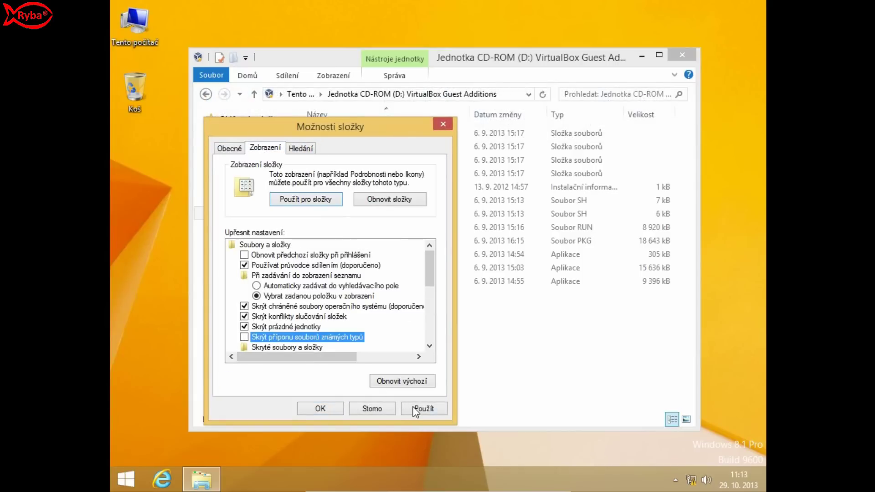
pyautogui.click(416, 409)
pyautogui.click(313, 409)
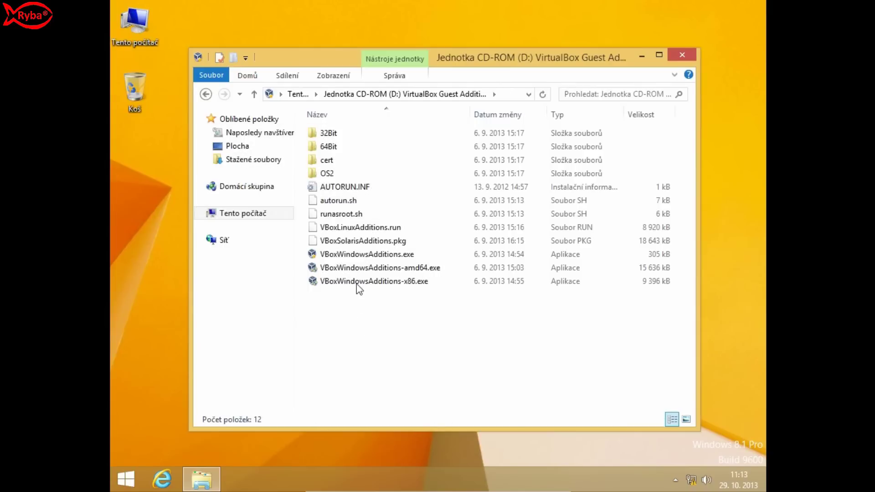
# Run VBoxWindowsAdditions-amd64.exe from the disc and allow it to make changes to the computer
pyautogui.click(426, 271)
pyautogui.doubleClick(426, 271)
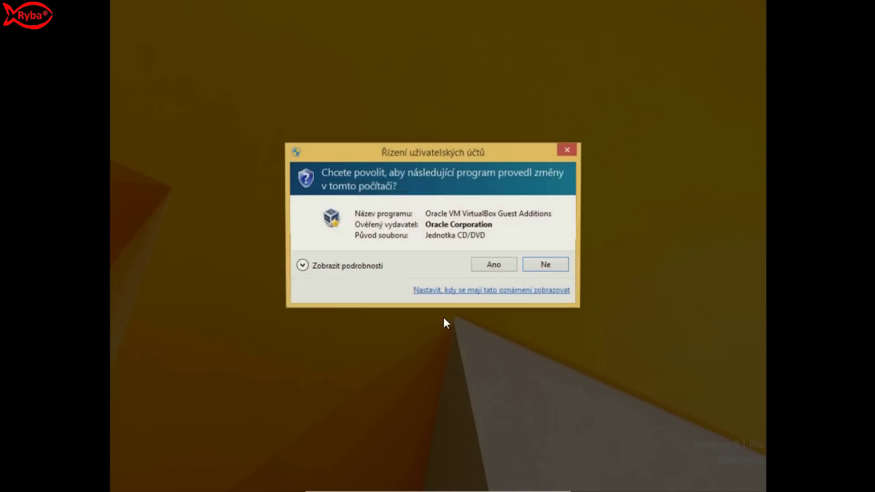
pyautogui.click(492, 264)
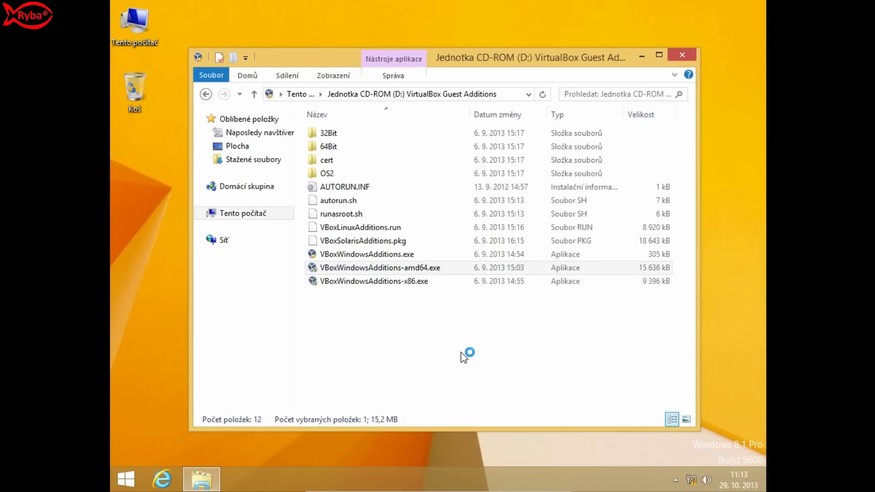
# Install Guest Additions 4.2.18 with the default options, accepting the Oracle device software, and finish with Reboot now
pyautogui.click(507, 342)
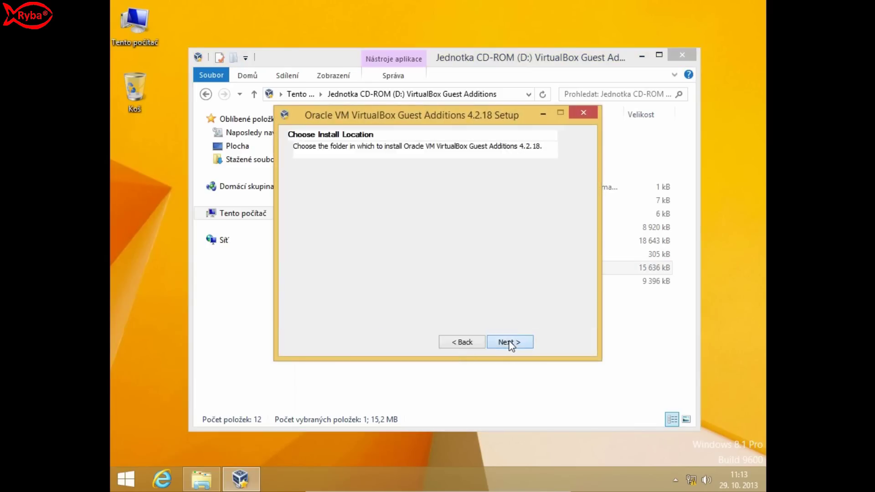
pyautogui.click(508, 343)
pyautogui.click(510, 343)
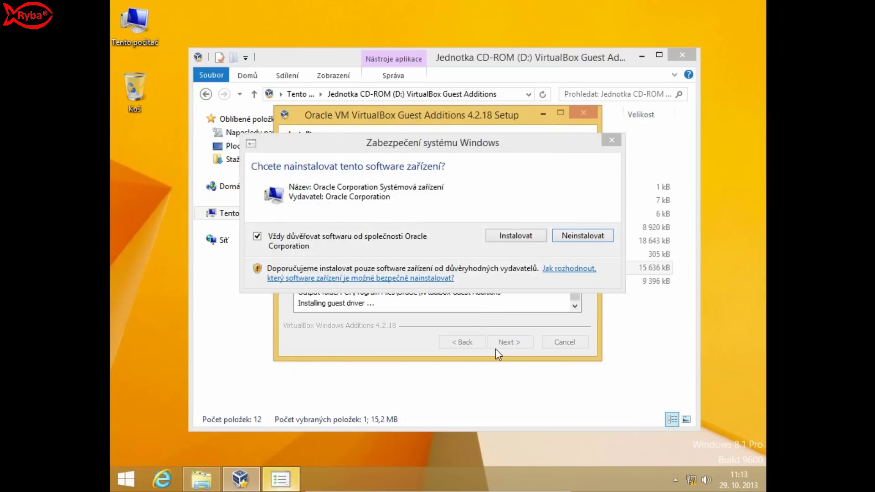
pyautogui.click(530, 235)
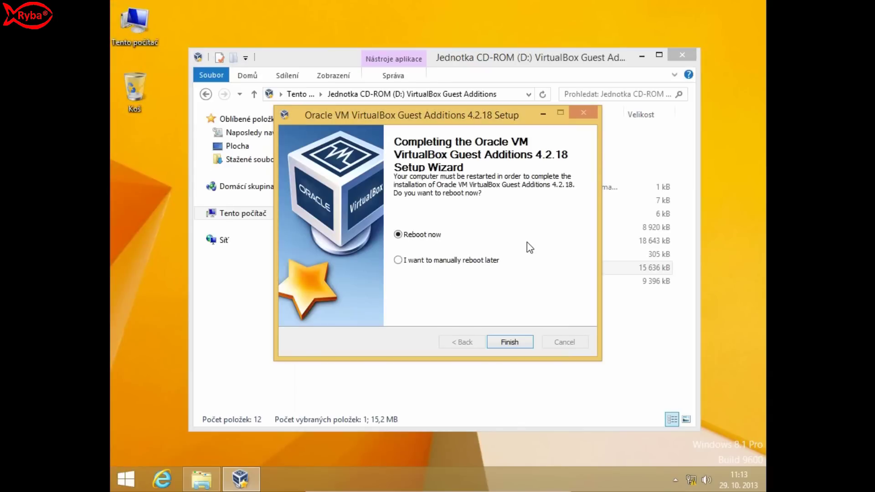
pyautogui.click(497, 342)
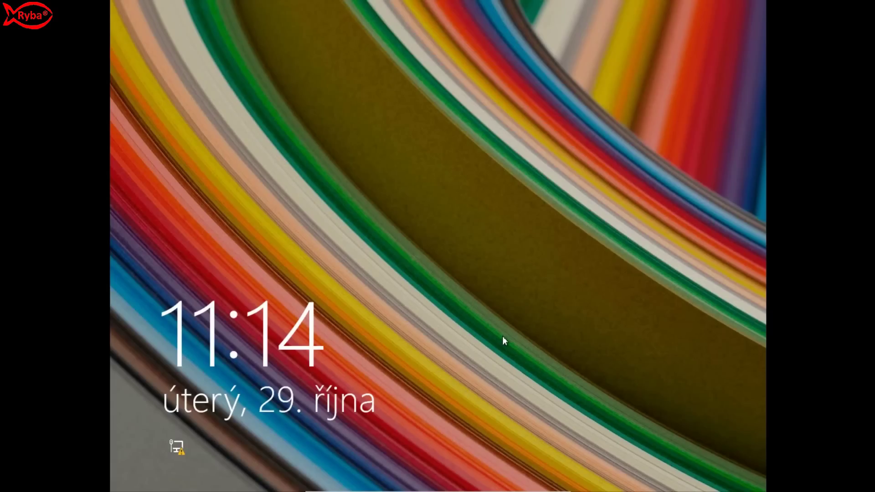
# Dismiss the lock screen after the reboot and sign in with the account password
pyautogui.press('space')
pyautogui.write('a')
pyautogui.press('BackSpace')
pyautogui.write('******')
pyautogui.press('Return')
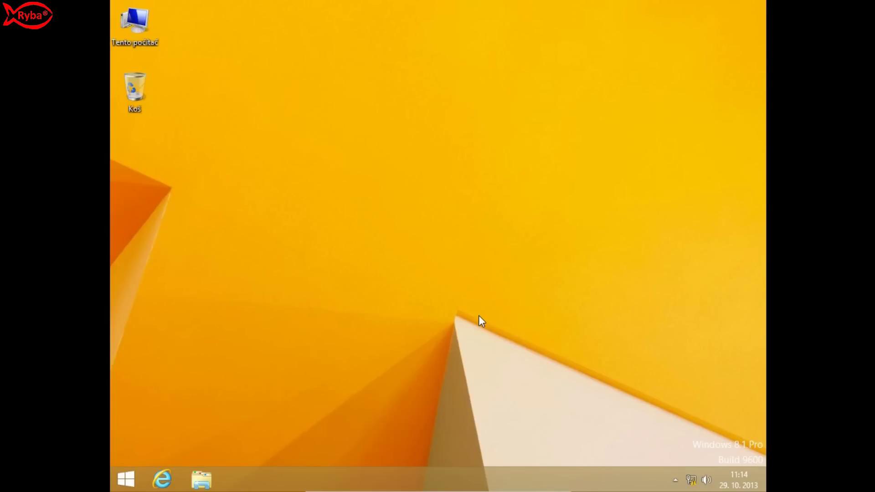
# Toggle the virtual machine's full-screen mode and the automatic resizing of the guest display
pyautogui.click(373, 486)
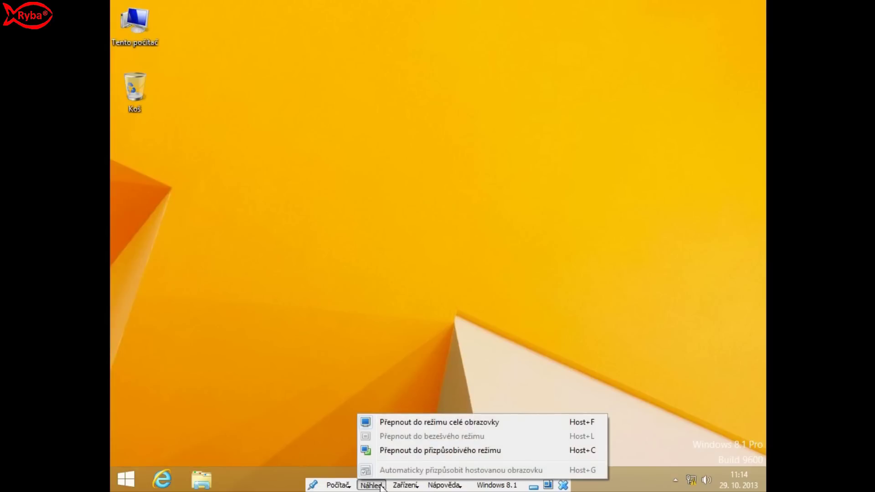
pyautogui.click(392, 422)
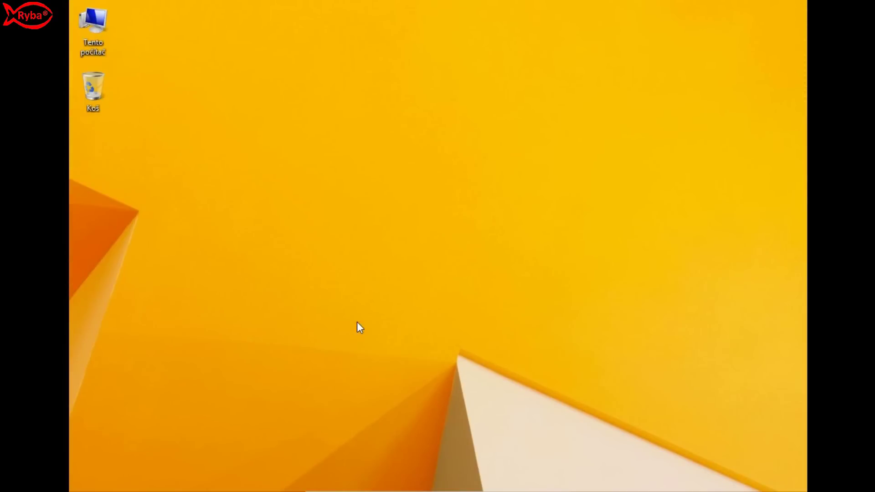
pyautogui.rightClick(357, 323)
pyautogui.click(371, 486)
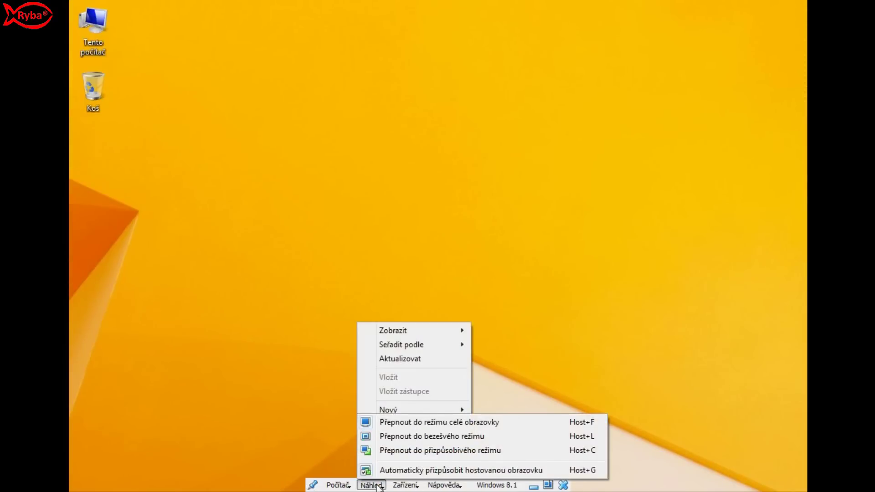
pyautogui.click(390, 470)
pyautogui.click(372, 485)
pyautogui.click(387, 482)
pyautogui.click(489, 321)
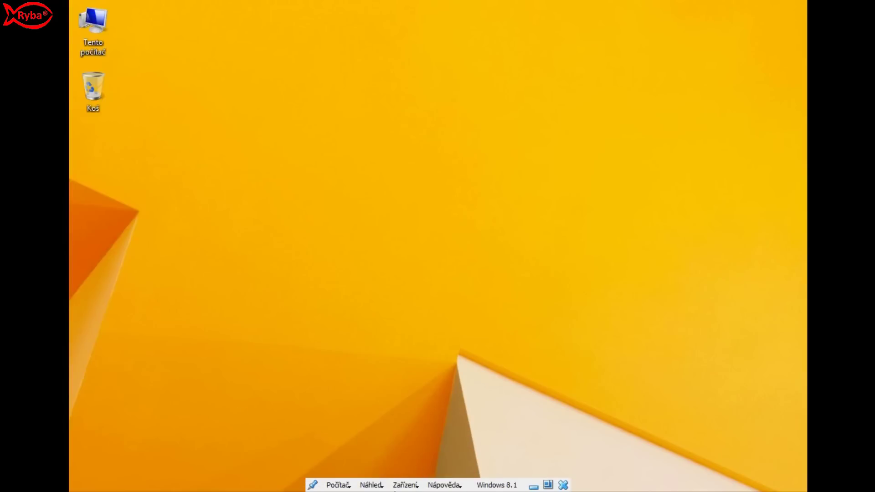
pyautogui.click(371, 485)
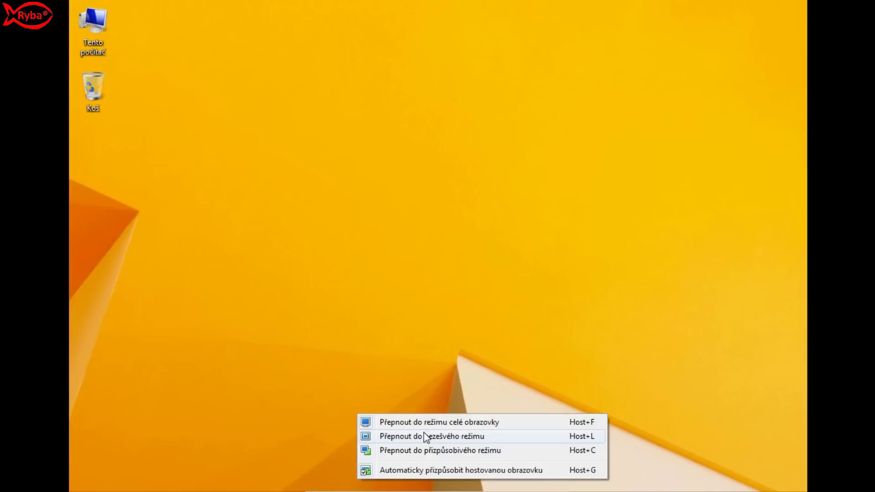
pyautogui.click(372, 485)
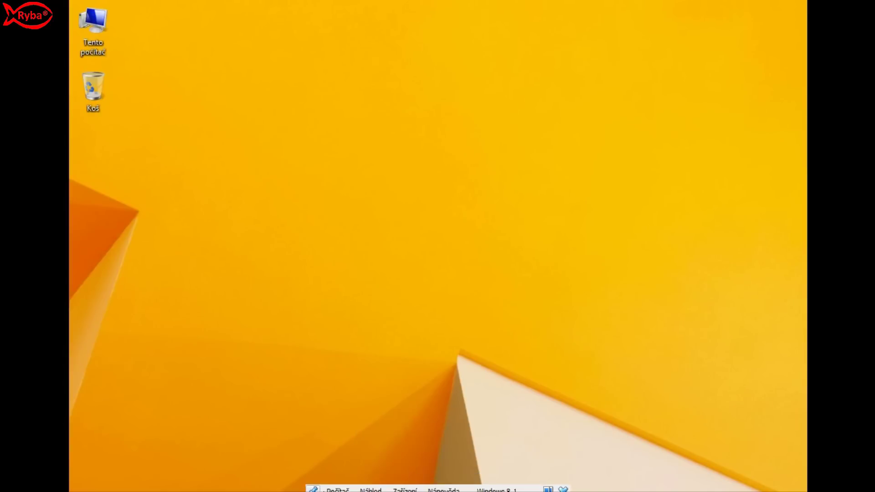
pyautogui.click(371, 485)
pyautogui.click(392, 471)
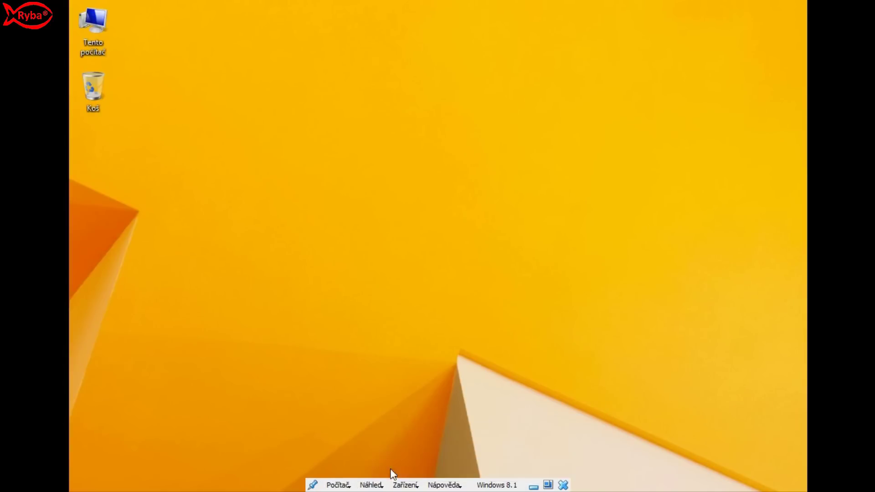
pyautogui.rightClick(371, 318)
pyautogui.click(400, 438)
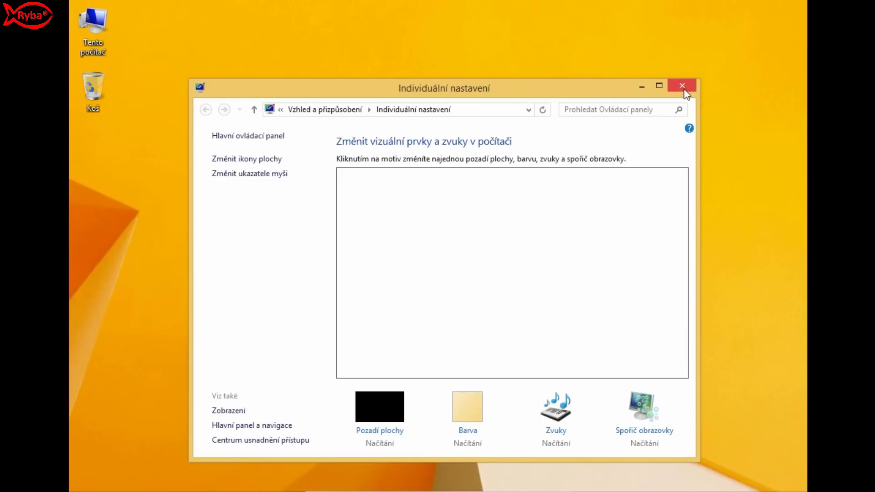
pyautogui.click(687, 93)
# Set the guest's screen resolution to 1024 × 768 and keep the new display settings
pyautogui.rightClick(356, 212)
pyautogui.click(407, 318)
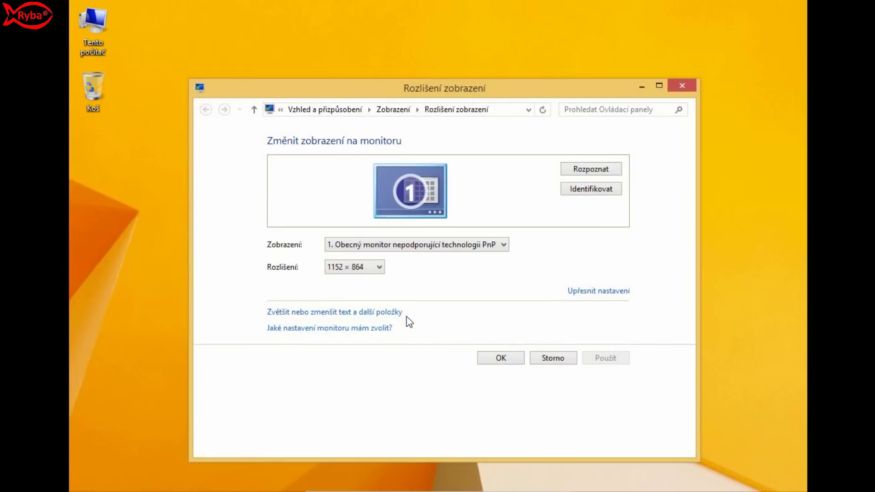
pyautogui.click(368, 268)
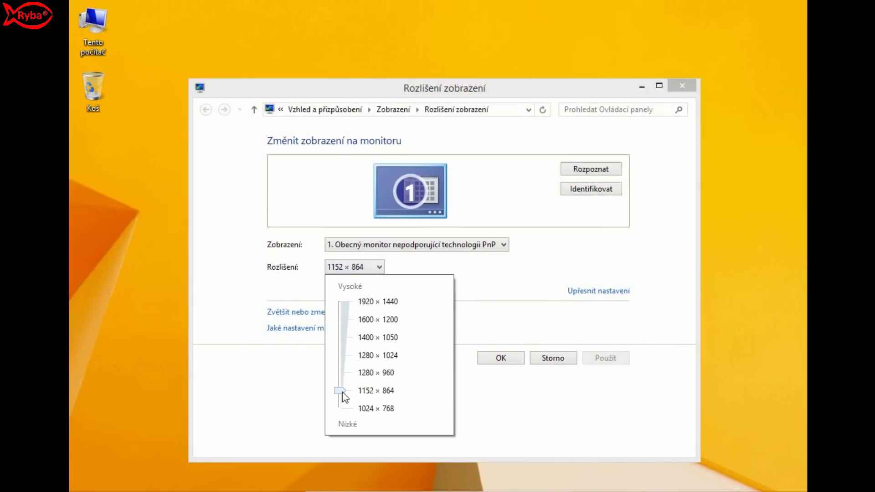
pyautogui.moveTo(342, 391); pyautogui.dragTo(341, 408)
pyautogui.click(463, 372)
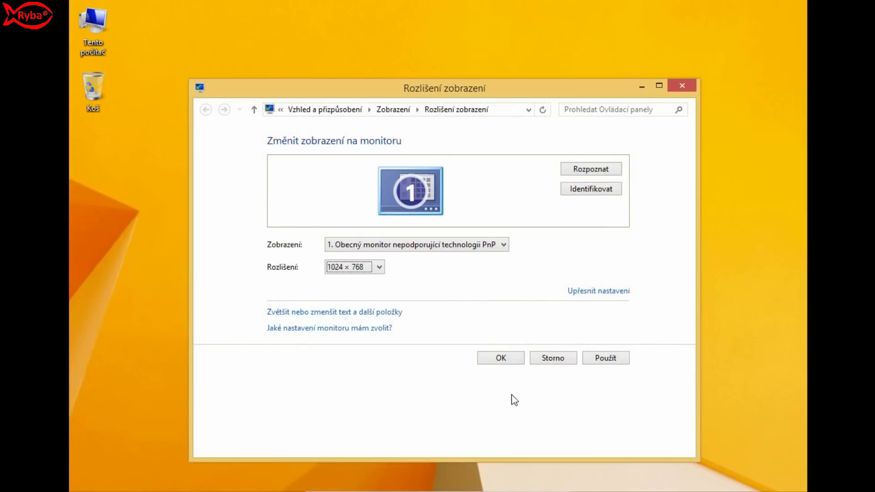
pyautogui.click(616, 361)
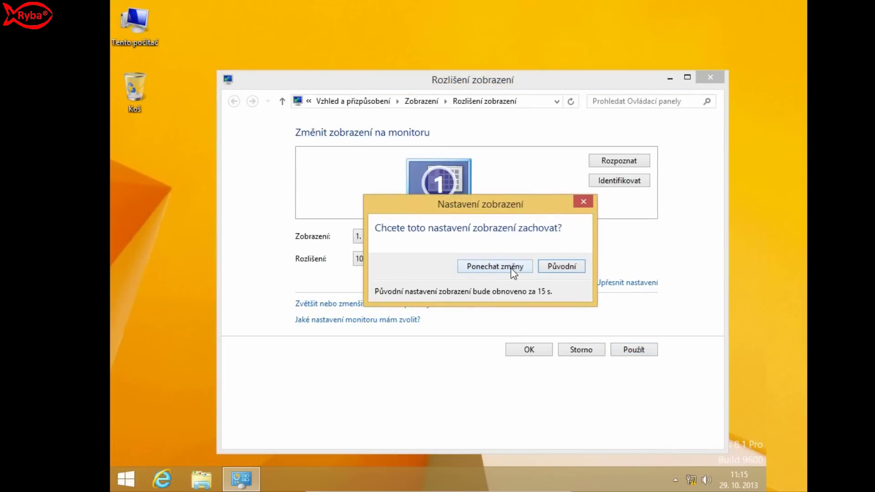
pyautogui.click(498, 267)
pyautogui.click(529, 349)
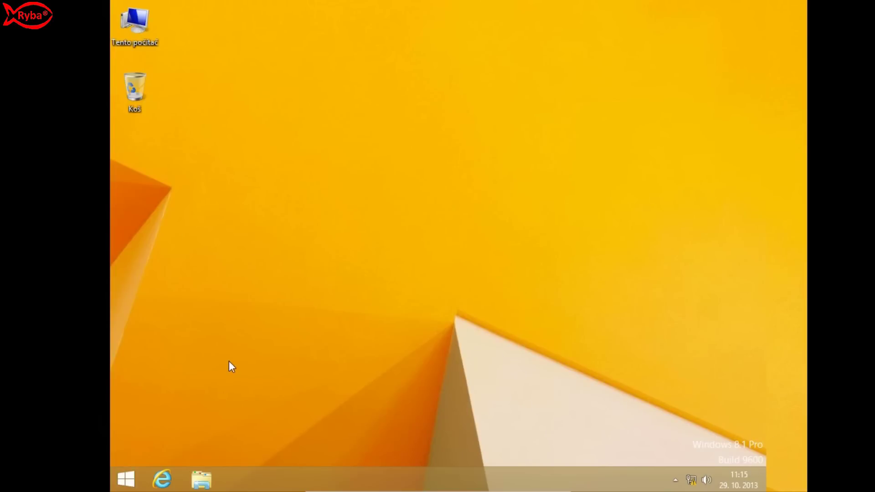
# View the Start screen twice, returning to the desktop in between
pyautogui.press('super')
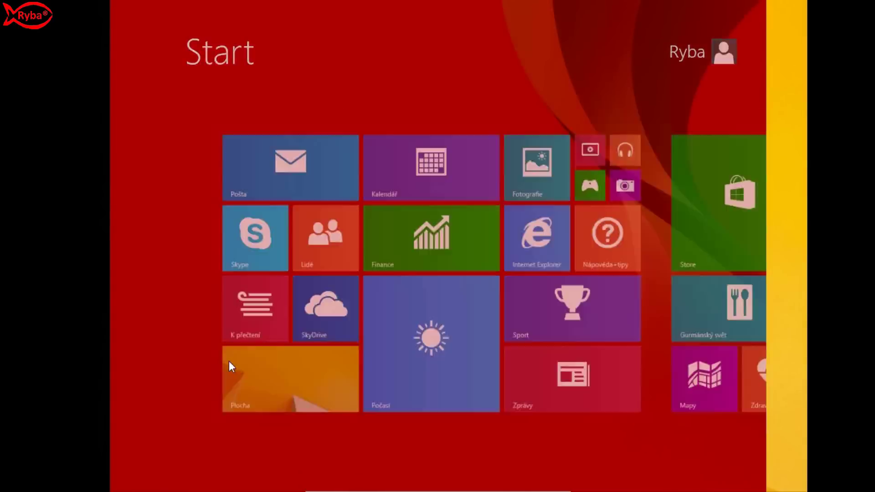
pyautogui.click(230, 367)
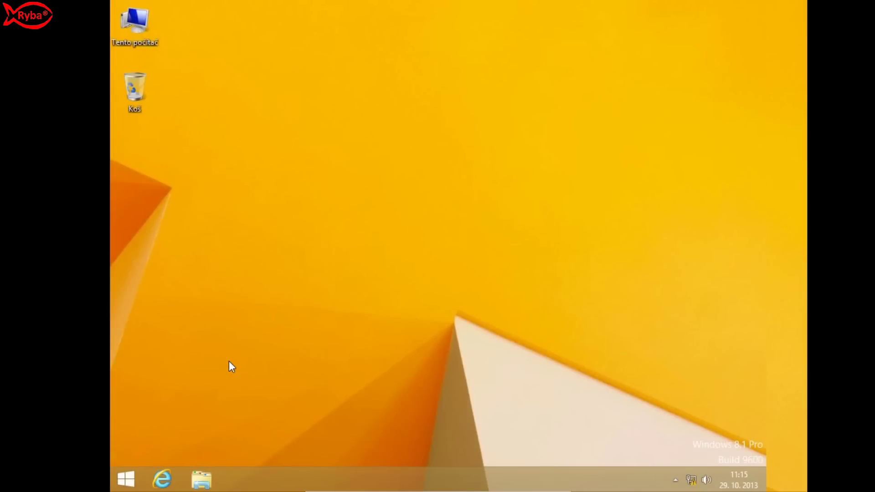
pyautogui.click(126, 478)
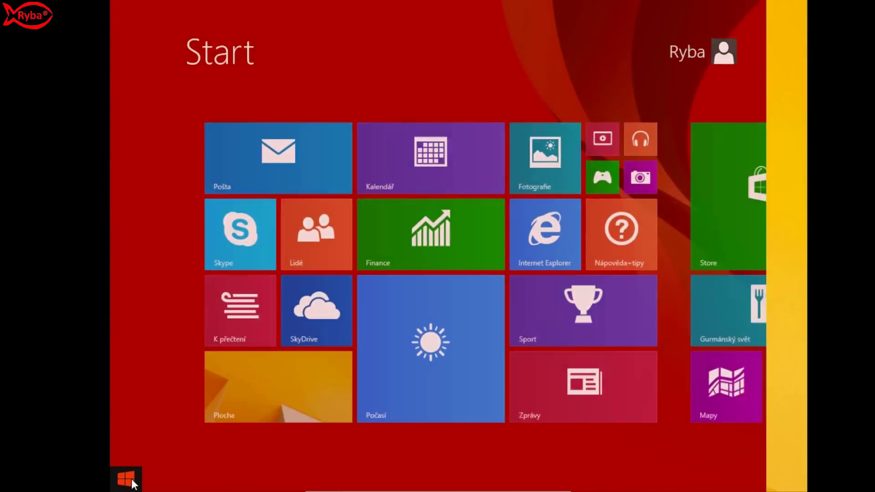
# Return to the desktop, start mapping a network drive from This PC and choose drive letter A:
pyautogui.click(126, 479)
pyautogui.moveTo(359, 449)
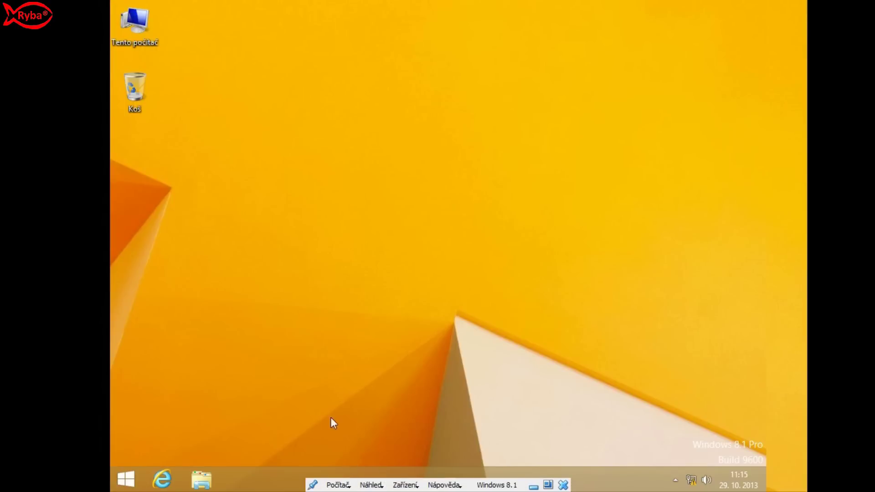
pyautogui.doubleClick(140, 22)
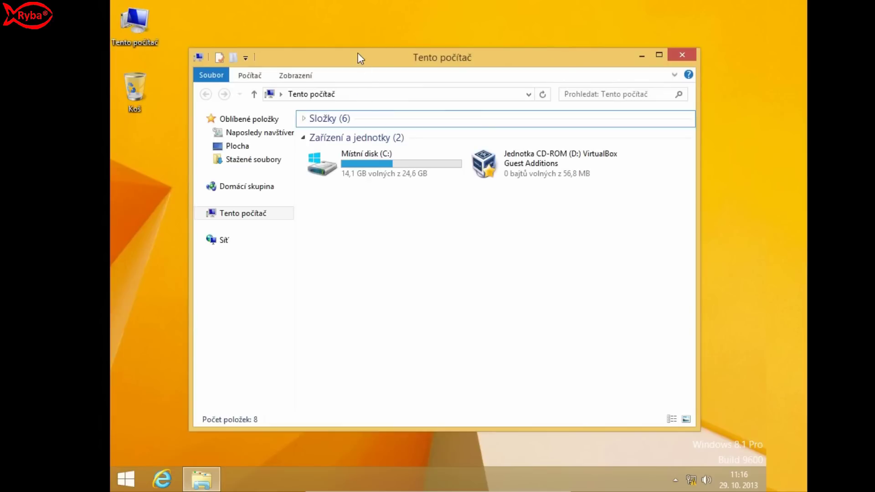
pyautogui.click(246, 74)
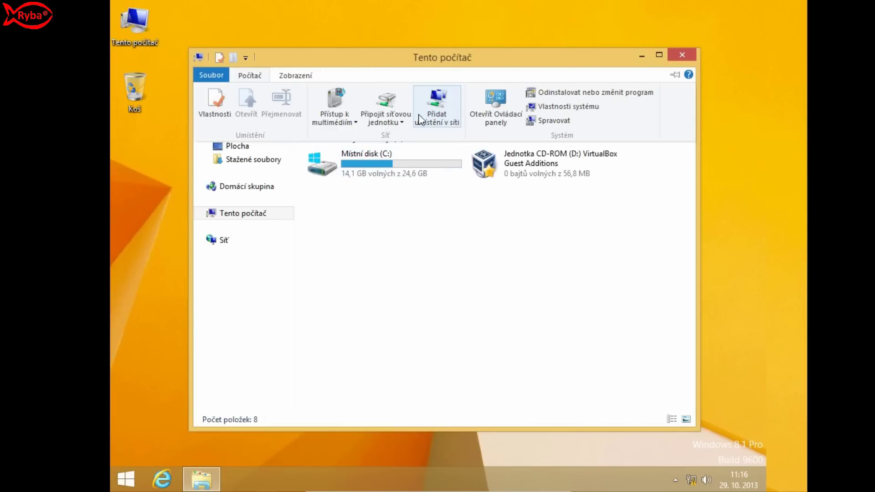
pyautogui.click(383, 121)
pyautogui.click(392, 139)
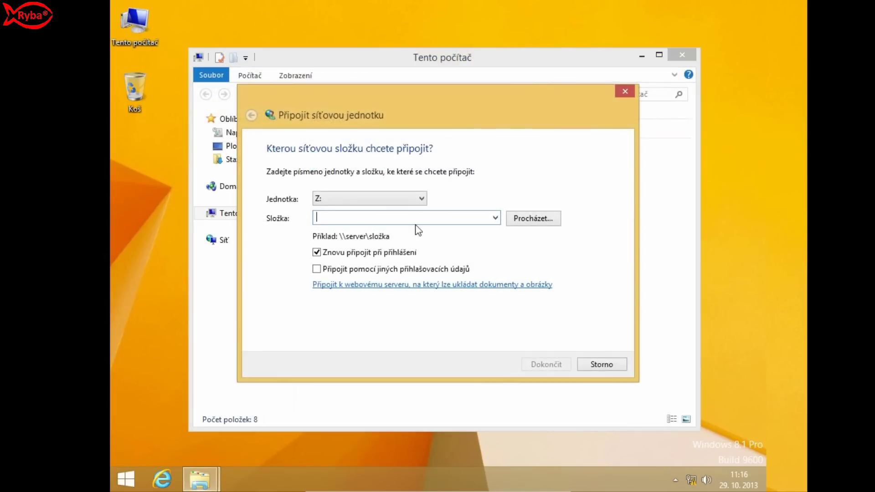
pyautogui.click(403, 198)
pyautogui.click(336, 432)
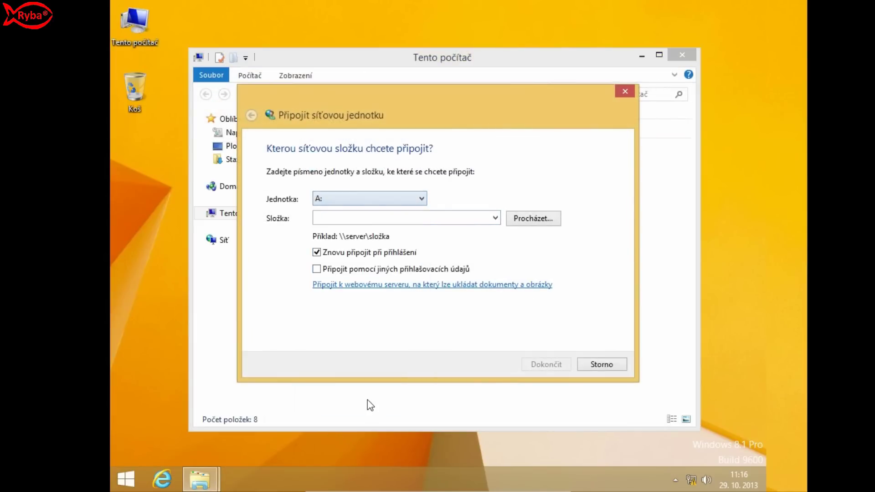
# Browse the network for the shared folder \\VBOXSVR\Sdílená_složka and finish mapping it as the network drive
pyautogui.click(543, 222)
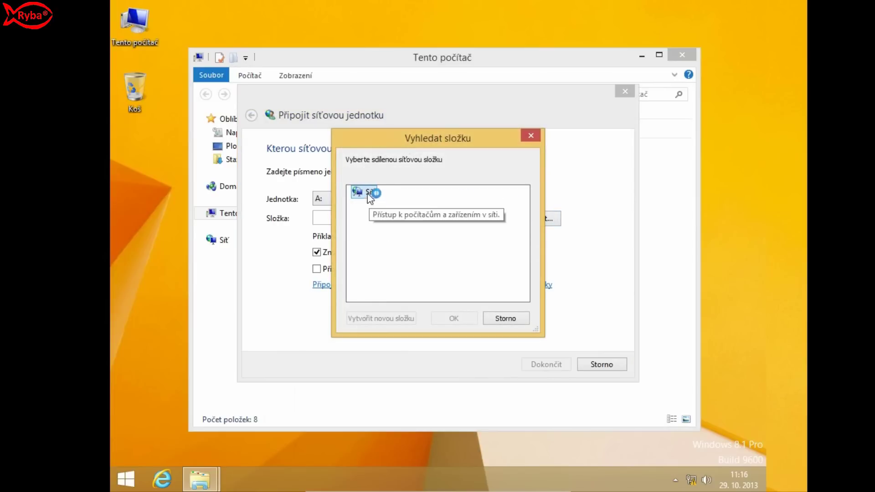
pyautogui.moveTo(370, 143); pyautogui.dragTo(347, 142)
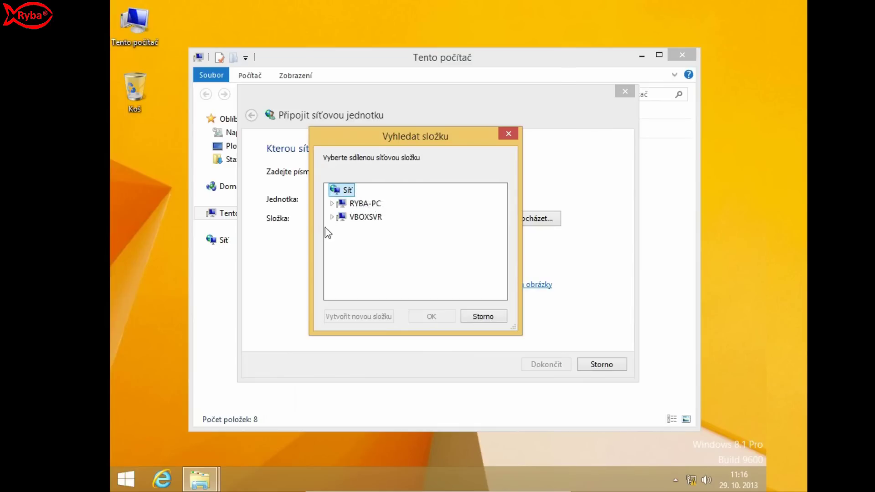
pyautogui.click(343, 223)
pyautogui.click(385, 231)
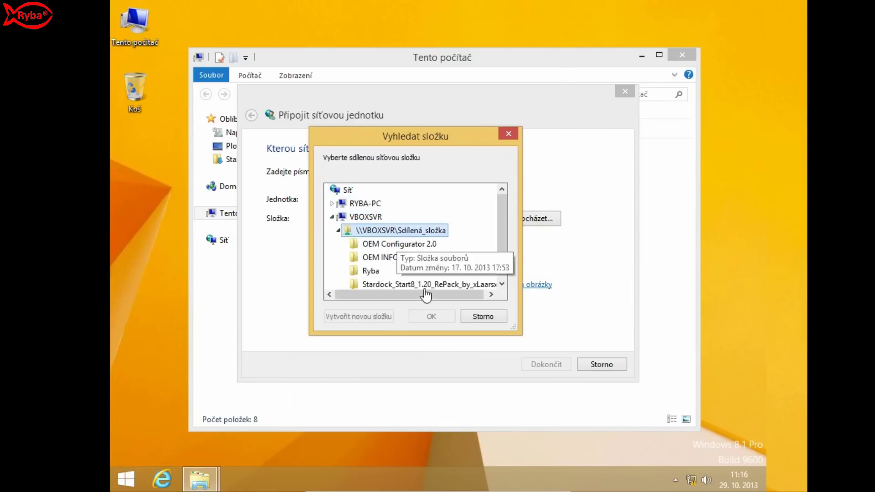
pyautogui.click(436, 319)
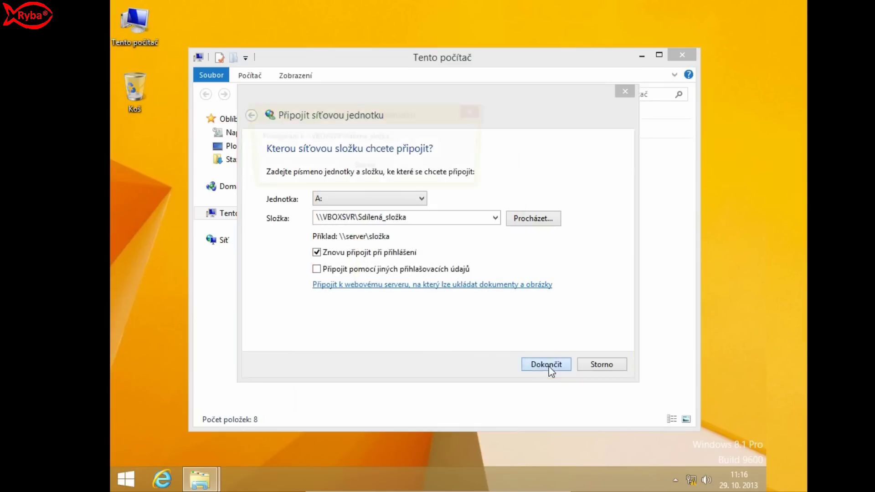
pyautogui.click(550, 367)
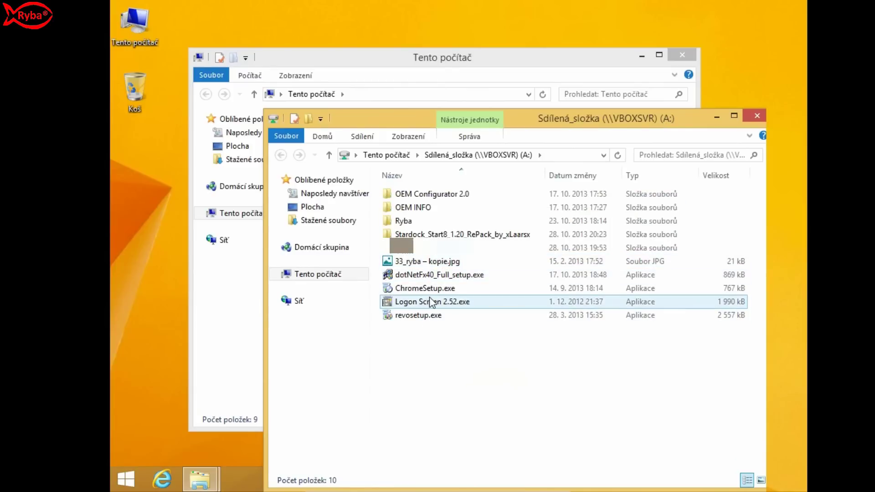
# Copy the Stardock_Start8_1.20_RePack_by_xLaarsx folder from the shared drive to the desktop and close both Explorer windows
pyautogui.moveTo(456, 234); pyautogui.dragTo(158, 239)
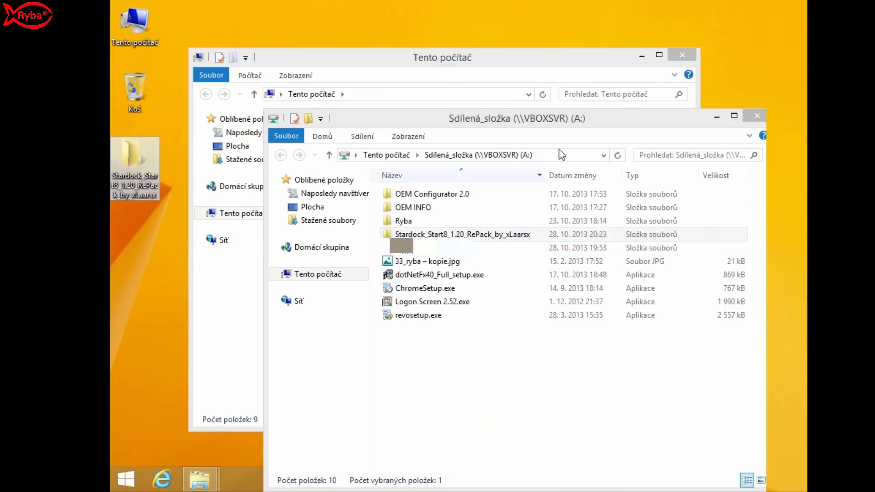
pyautogui.click(756, 116)
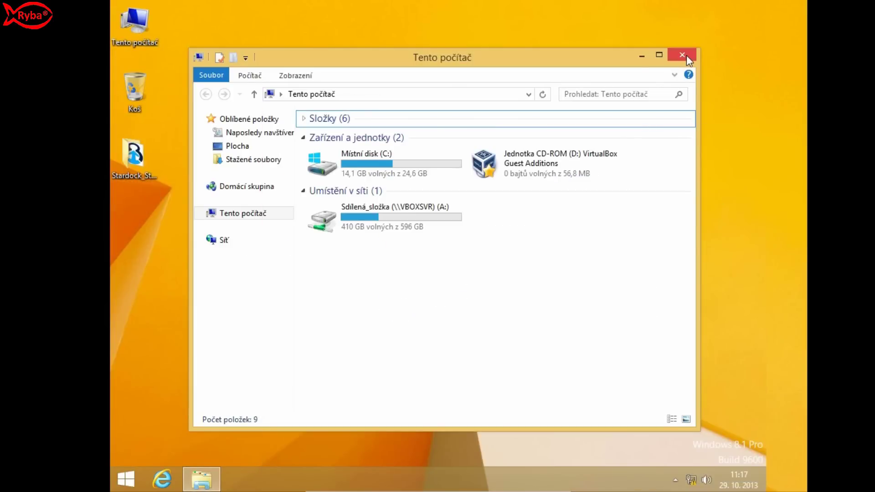
pyautogui.click(682, 55)
# Restart Windows from the Start screen's settings
pyautogui.rightClick(132, 477)
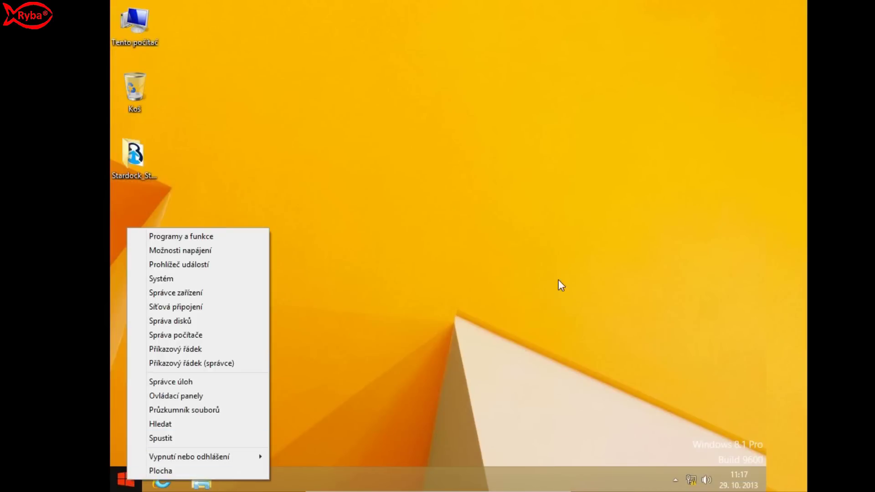
pyautogui.click(559, 280)
pyautogui.press('super')
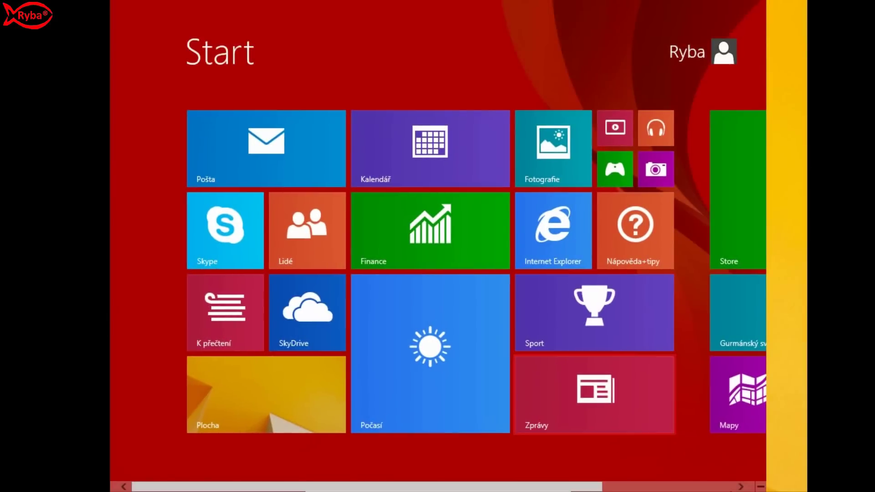
pyautogui.moveTo(765, 490)
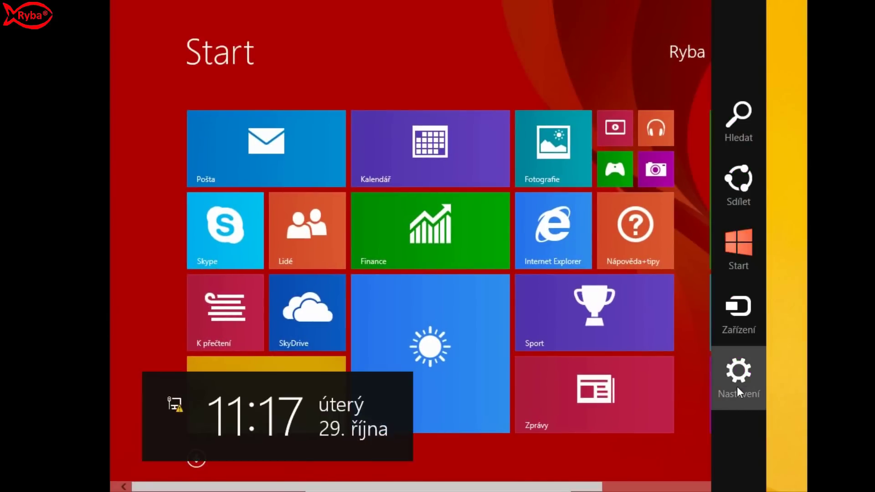
pyautogui.click(738, 383)
pyautogui.click(661, 400)
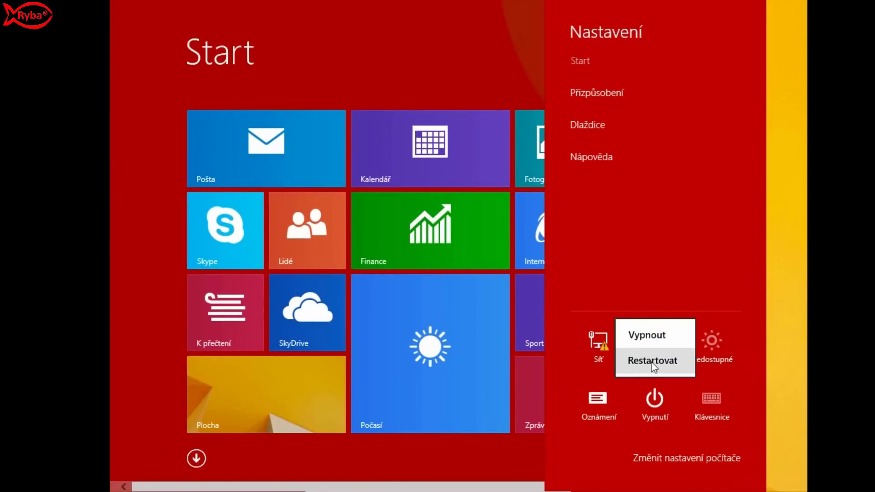
pyautogui.click(656, 362)
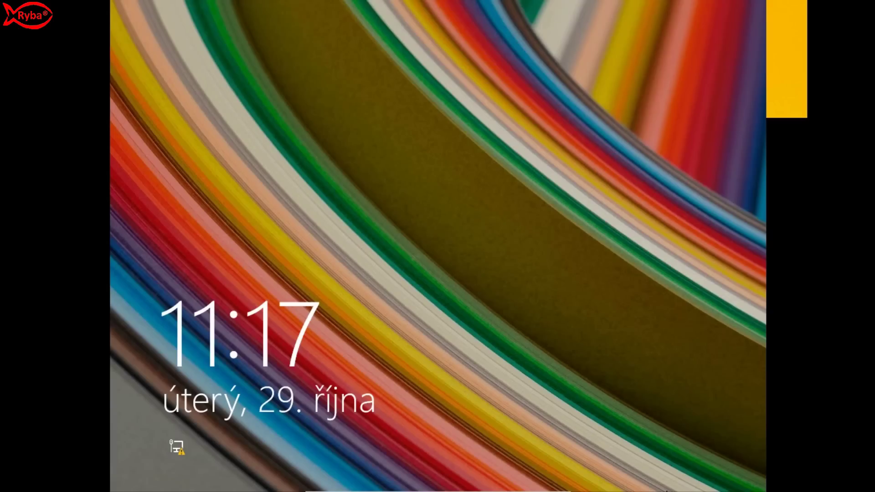
# Dismiss the lock screen and sign in by entering the account password
pyautogui.press('space')
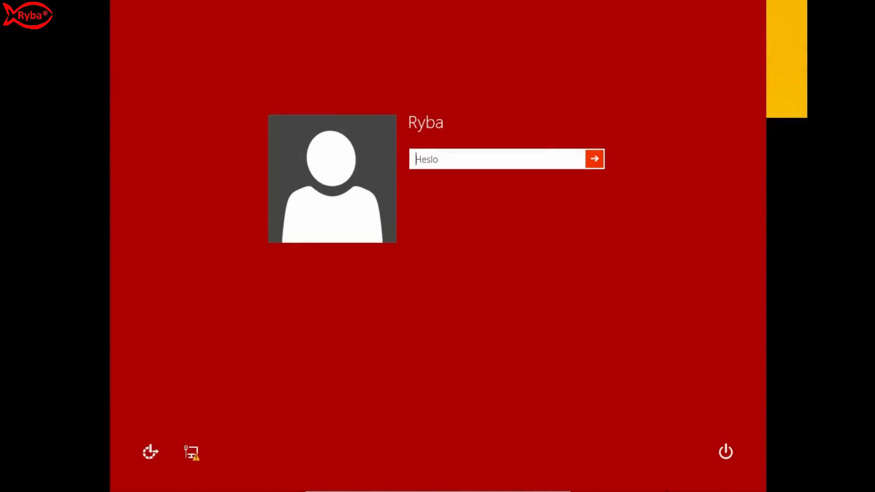
pyautogui.write('•••••')
pyautogui.press('Return')
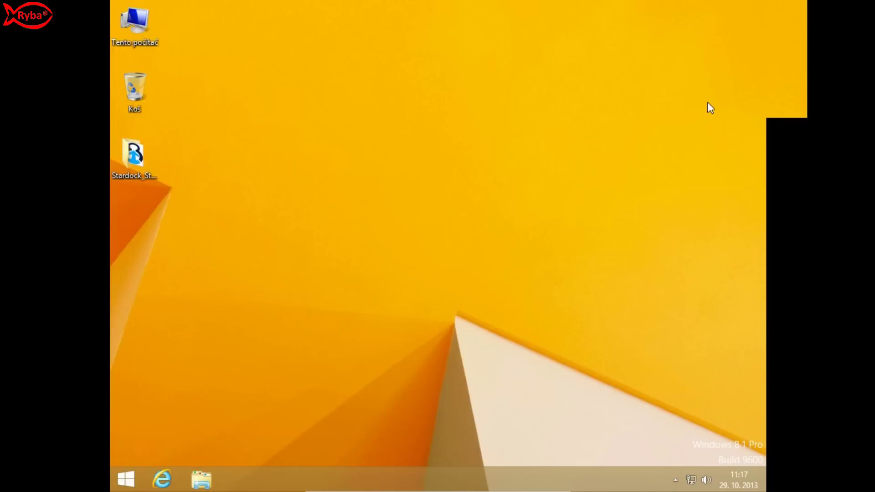
# Adjust the virtual machine's view so that the guest desktop fills the whole screen
pyautogui.rightClick(473, 253)
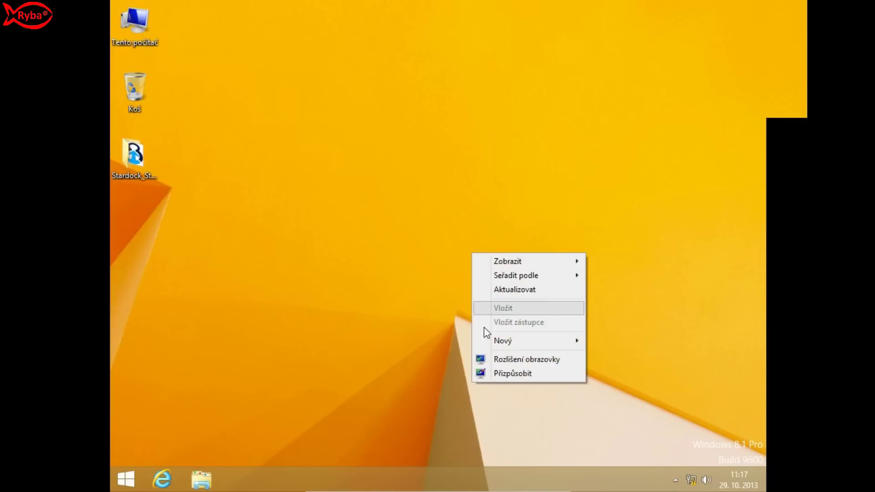
pyautogui.click(425, 423)
pyautogui.moveTo(410, 488)
pyautogui.click(371, 485)
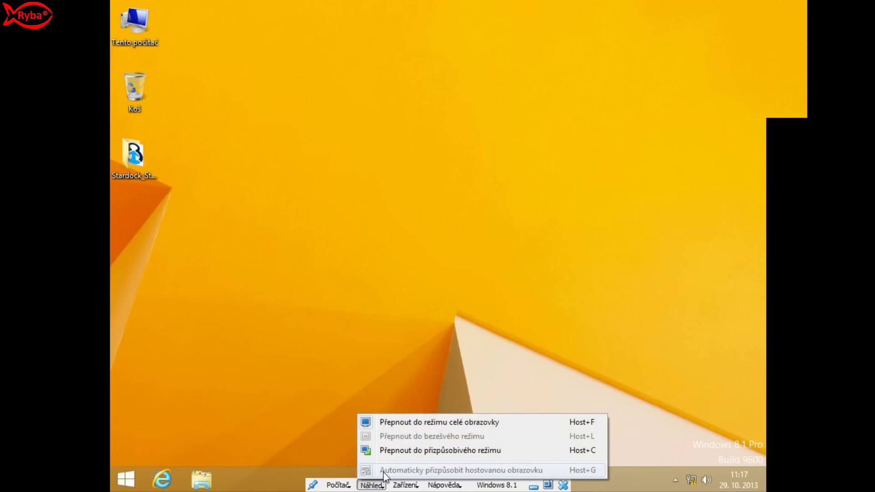
pyautogui.click(385, 471)
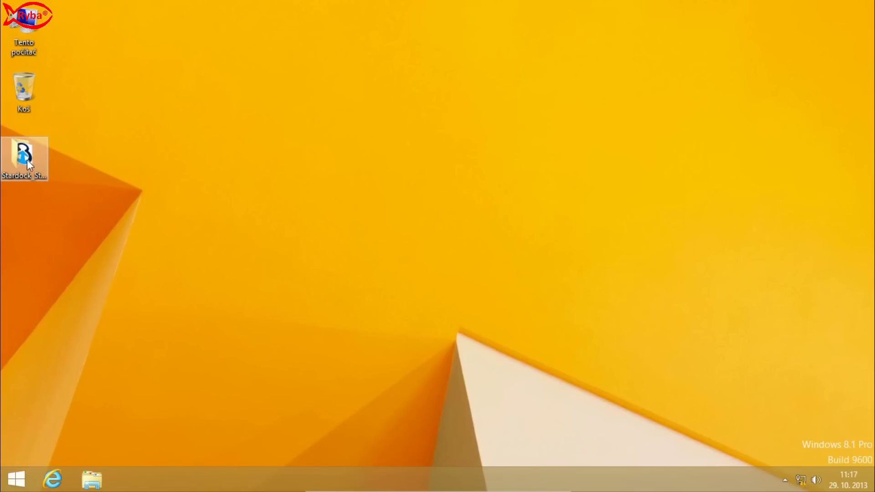
# Run the Start8 installer from the desktop folder, close the folder window and allow the program to make changes
pyautogui.doubleClick(13, 152)
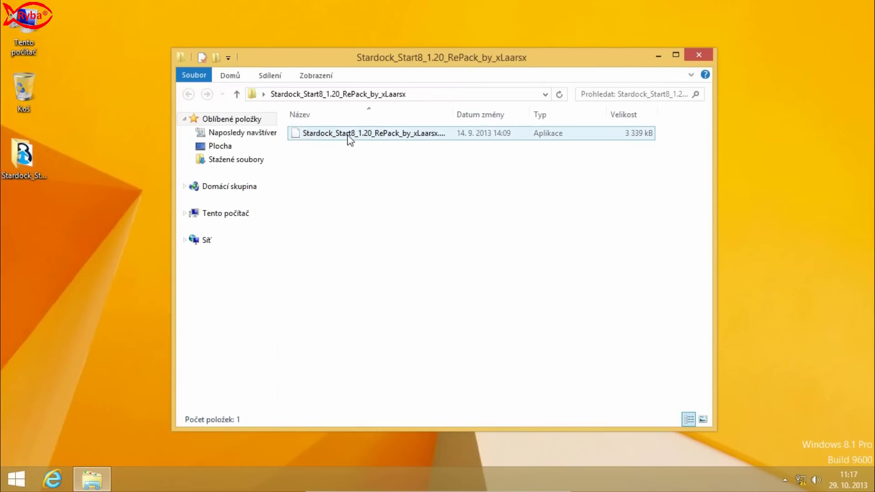
pyautogui.click(349, 137)
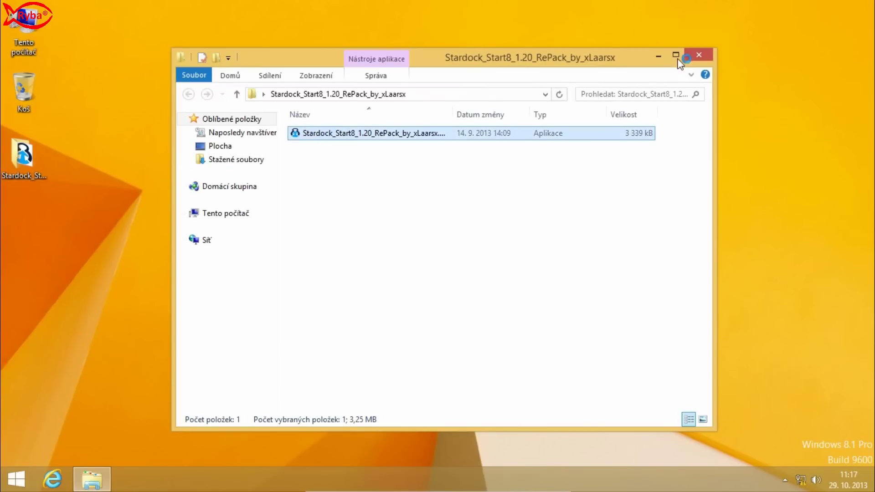
pyautogui.click(699, 55)
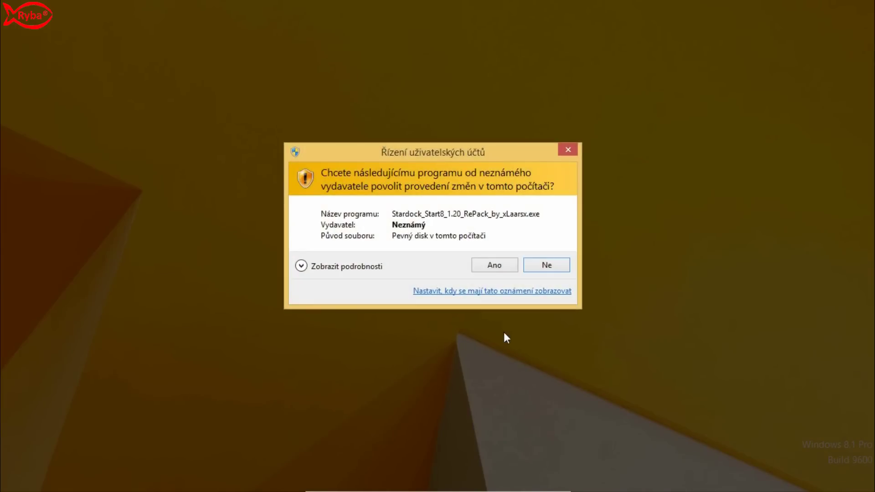
pyautogui.click(501, 263)
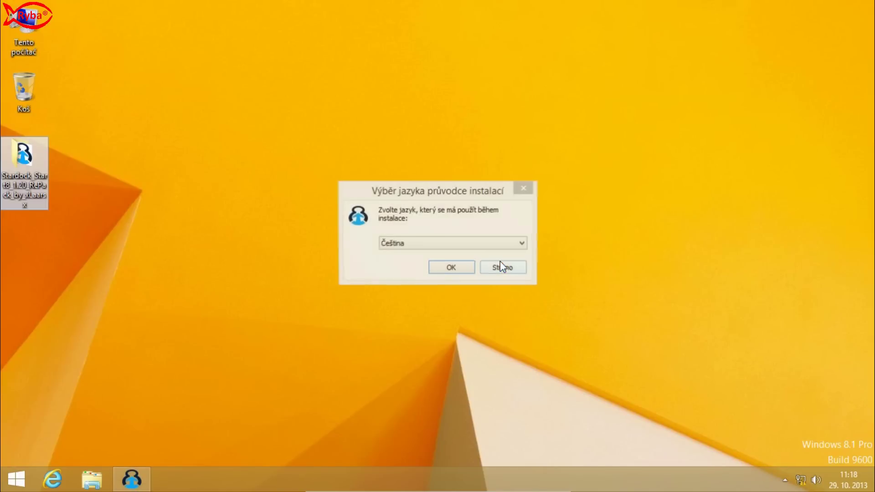
# Install Start8 in Czech with the preselected components and finish with Configure Start8 now enabled
pyautogui.click(467, 267)
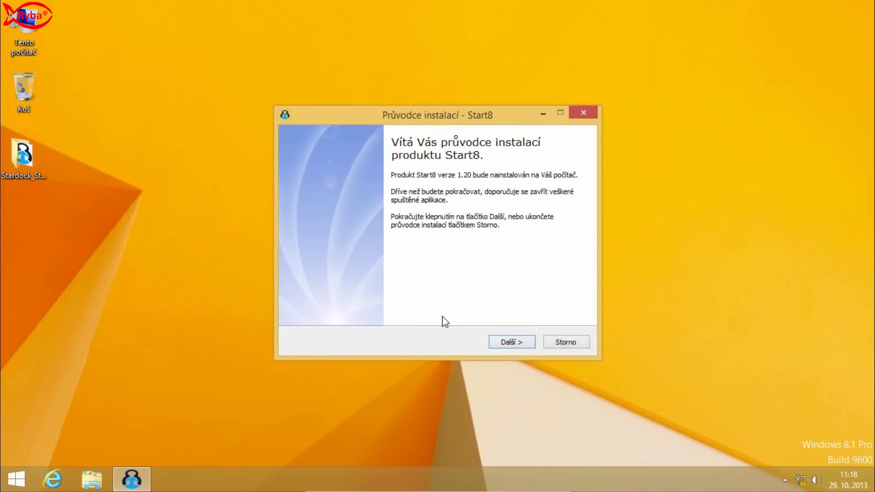
pyautogui.click(514, 342)
pyautogui.click(515, 345)
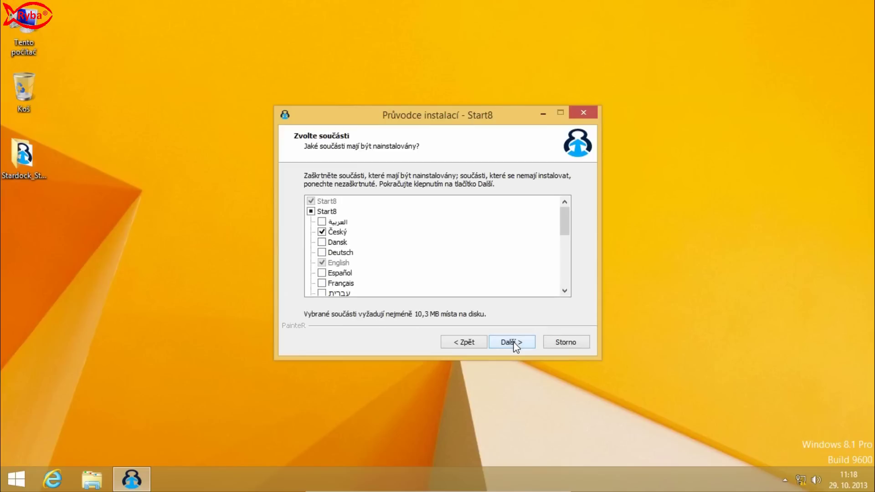
pyautogui.click(515, 345)
pyautogui.click(515, 345)
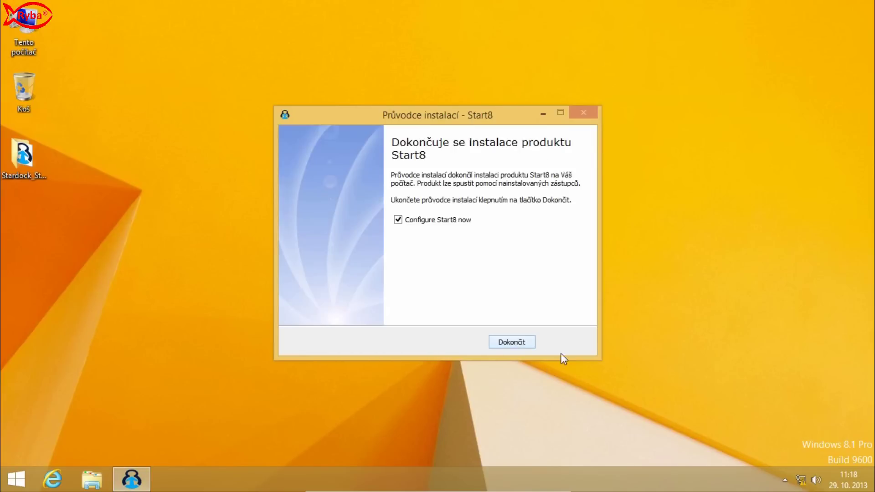
pyautogui.click(515, 344)
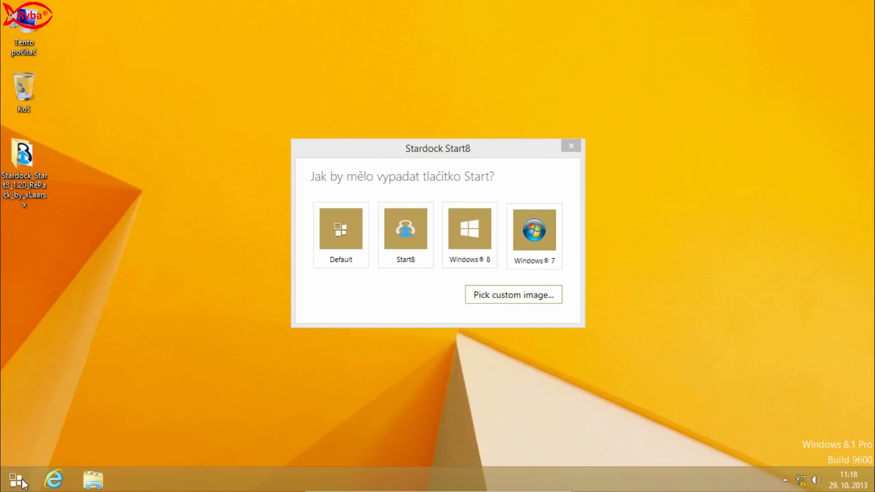
# Choose the Windows 7 Start button, replace it with the custom image Bigxpstart.png and try the new button
pyautogui.click(532, 237)
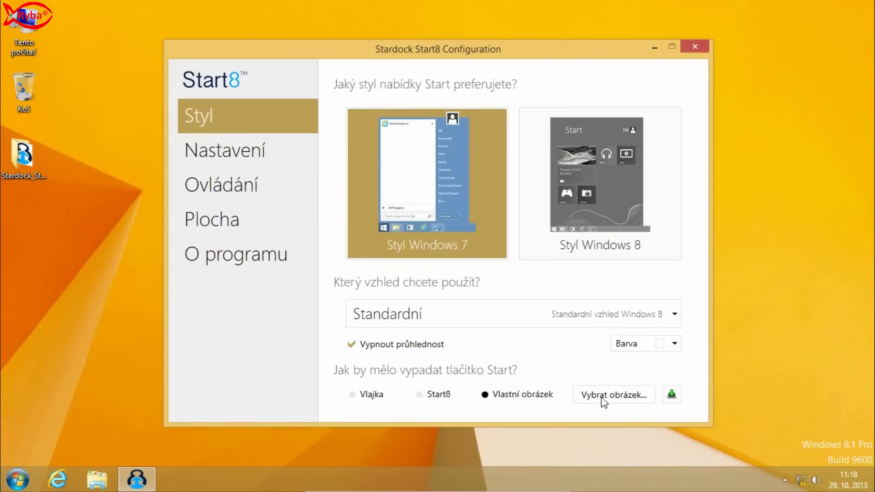
pyautogui.click(617, 401)
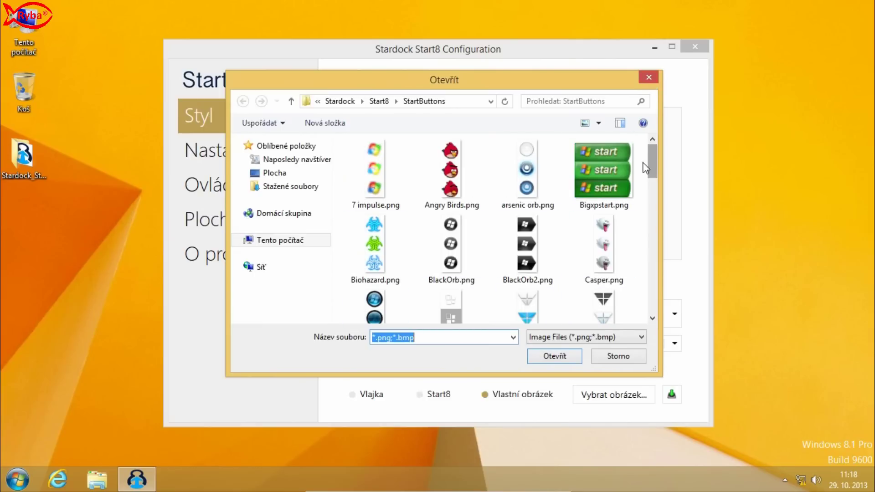
pyautogui.doubleClick(598, 171)
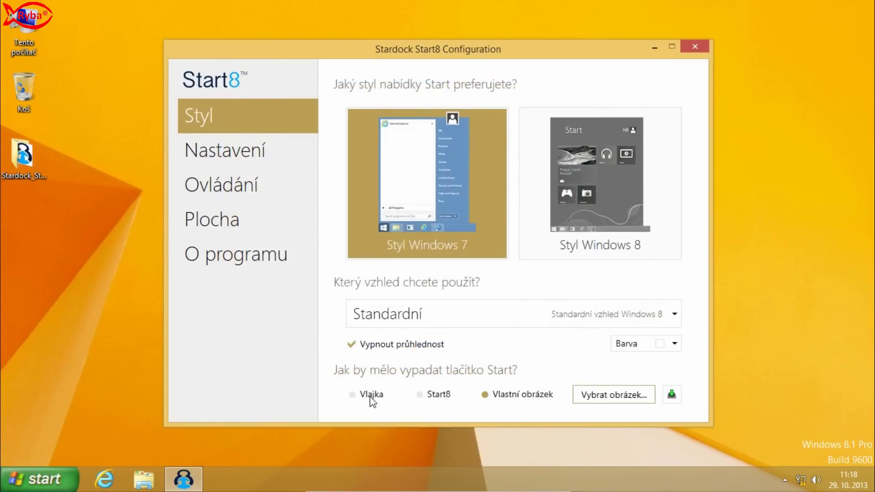
pyautogui.click(52, 487)
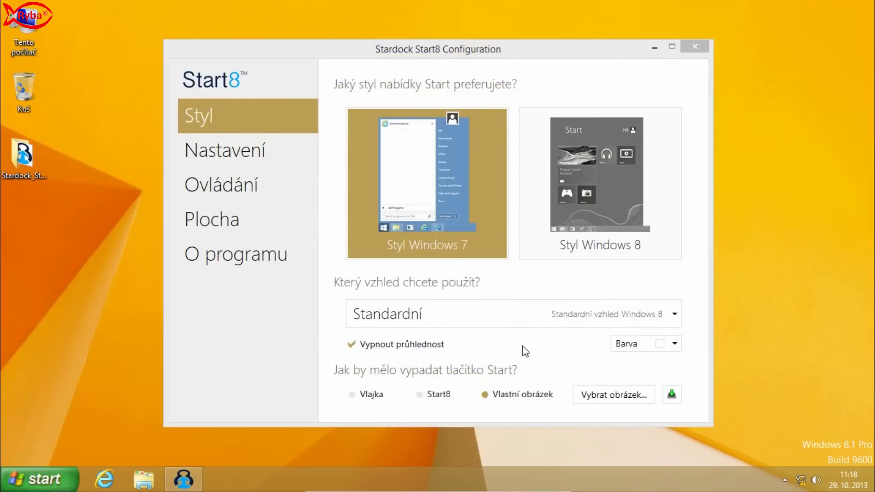
# Try the images Start4.png and Win8Logo.png as the custom Start button
pyautogui.click(612, 395)
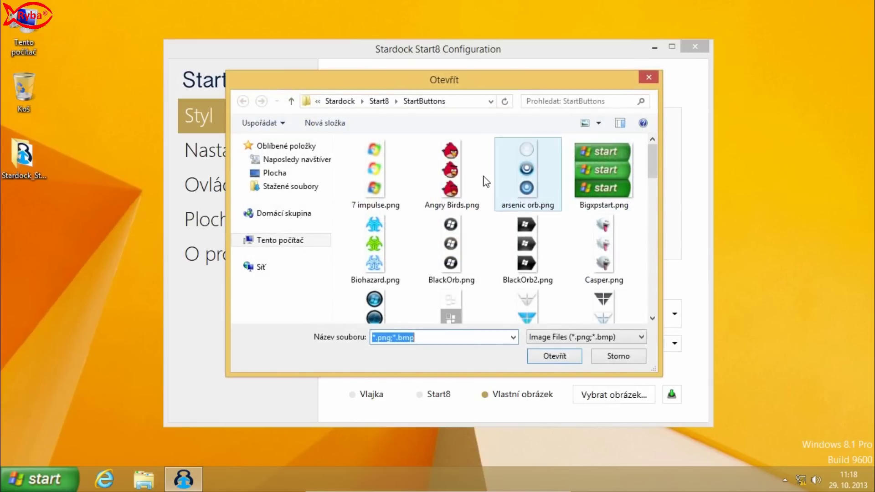
pyautogui.moveTo(653, 178); pyautogui.dragTo(656, 244)
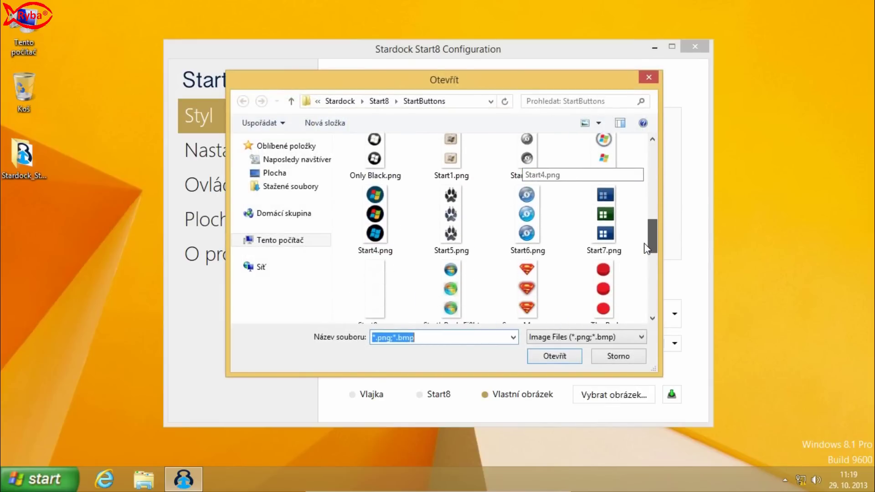
pyautogui.doubleClick(396, 211)
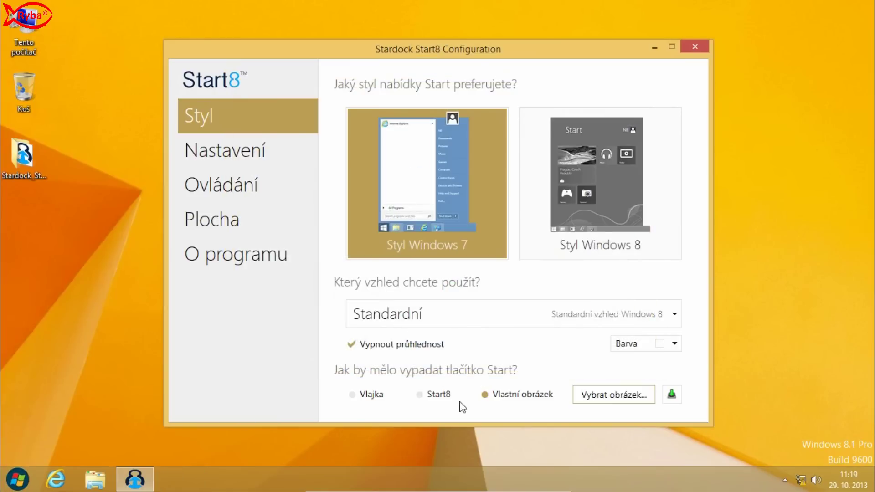
pyautogui.click(592, 395)
pyautogui.moveTo(655, 215); pyautogui.dragTo(630, 314)
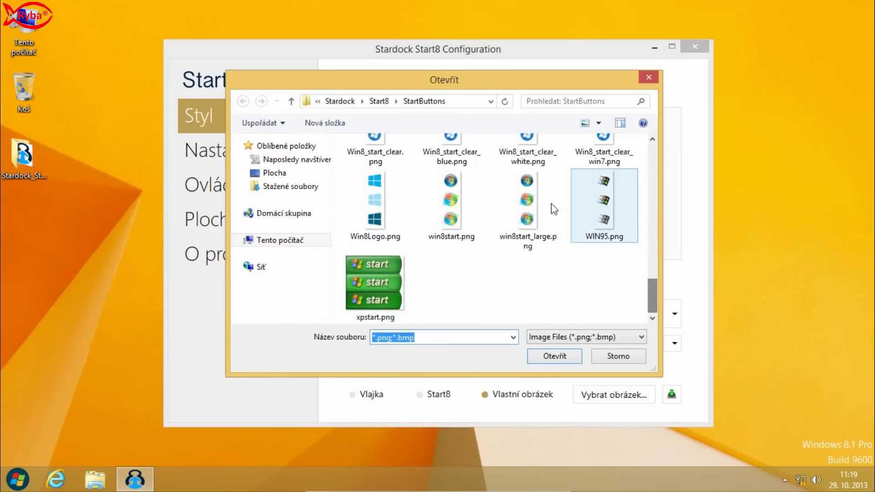
pyautogui.doubleClick(384, 211)
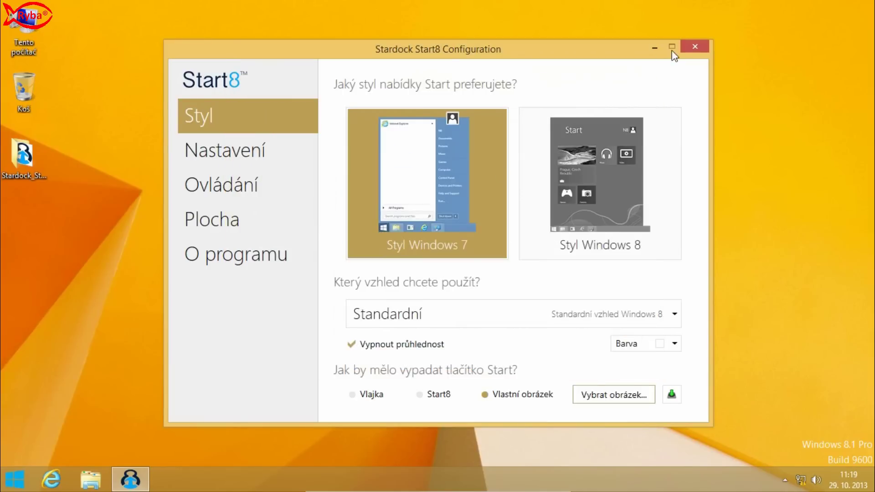
# Set the Start button to the flag design (Vlajka) and keep the Standardní menu look
pyautogui.click(359, 398)
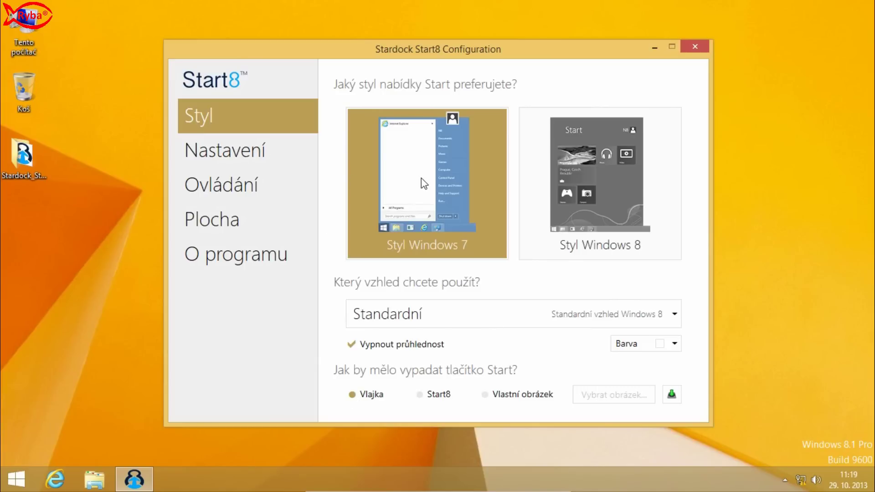
pyautogui.click(402, 314)
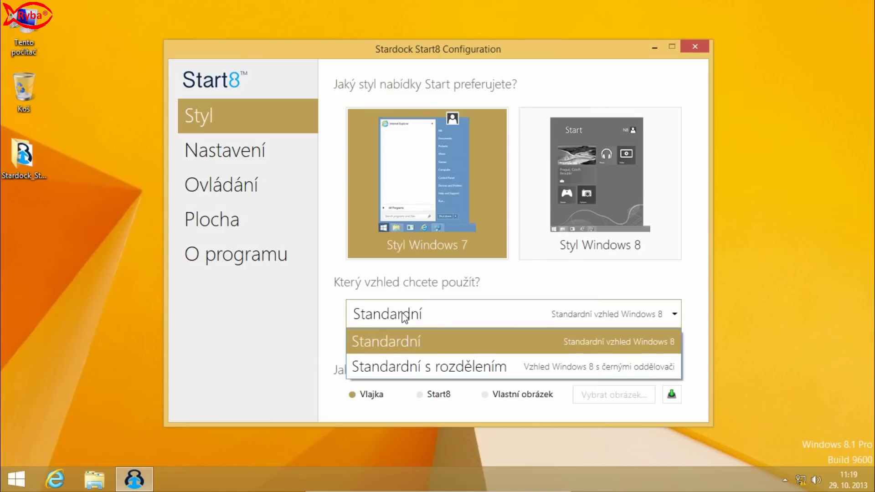
pyautogui.click(404, 317)
# Try Styl Windows 8 with its Start screen, then restore Styl Windows 7 and check its Start menu
pyautogui.click(580, 164)
pyautogui.click(8, 486)
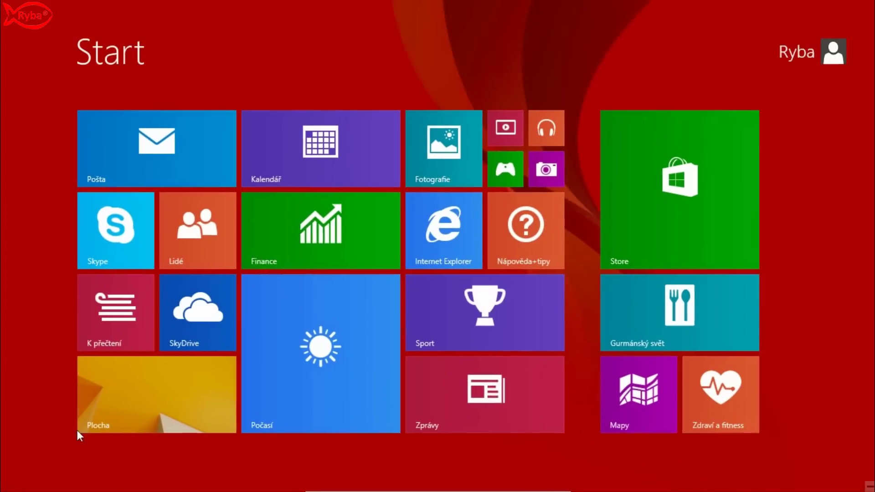
pyautogui.click(79, 430)
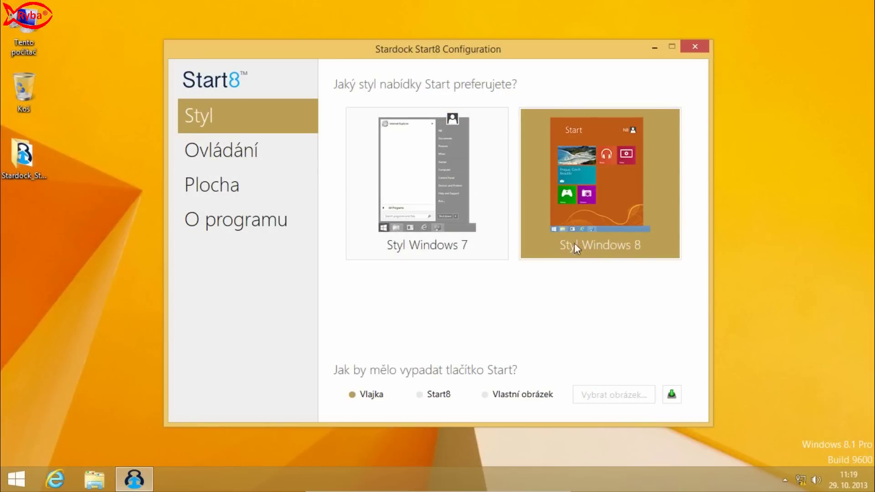
pyautogui.click(425, 200)
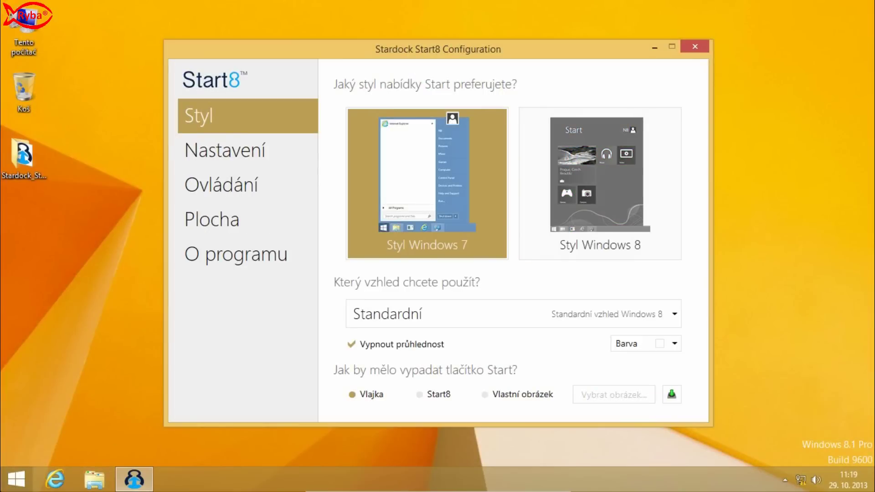
pyautogui.click(15, 479)
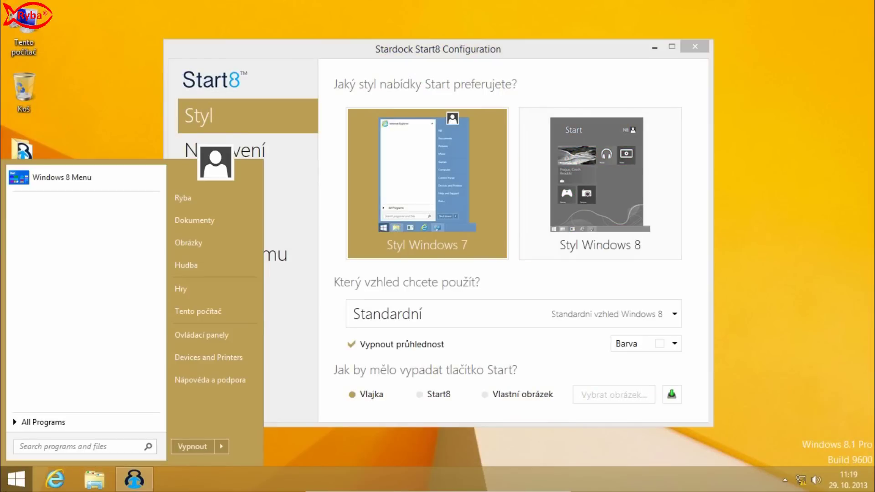
pyautogui.click(14, 479)
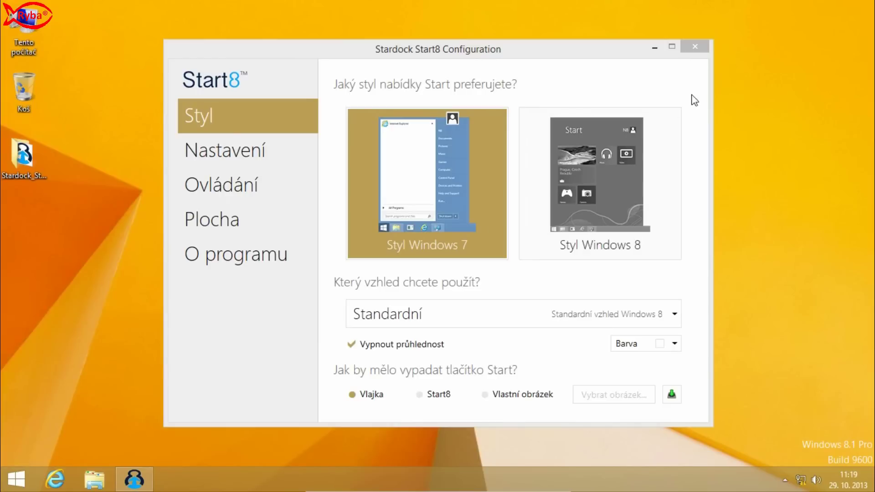
# Close the Start8 configuration and delete the Stardock Start8 installer folder from the desktop
pyautogui.click(696, 46)
pyautogui.click(14, 171)
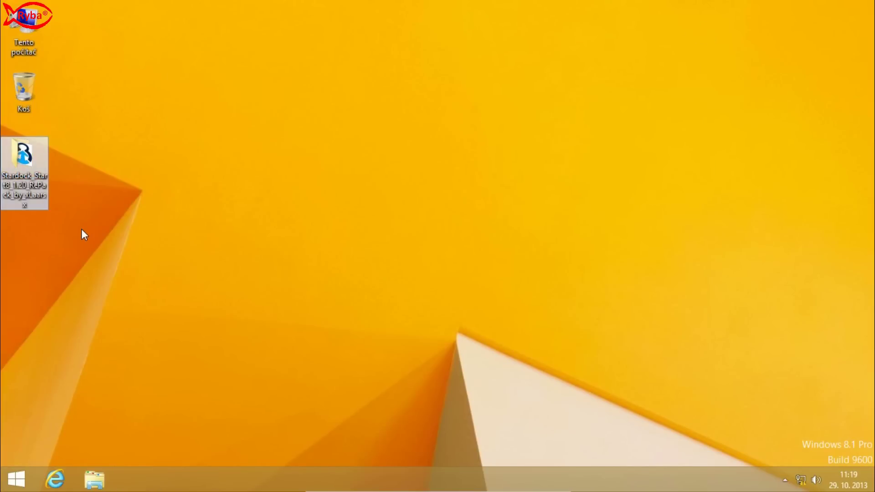
pyautogui.press('Delete')
pyautogui.click(497, 287)
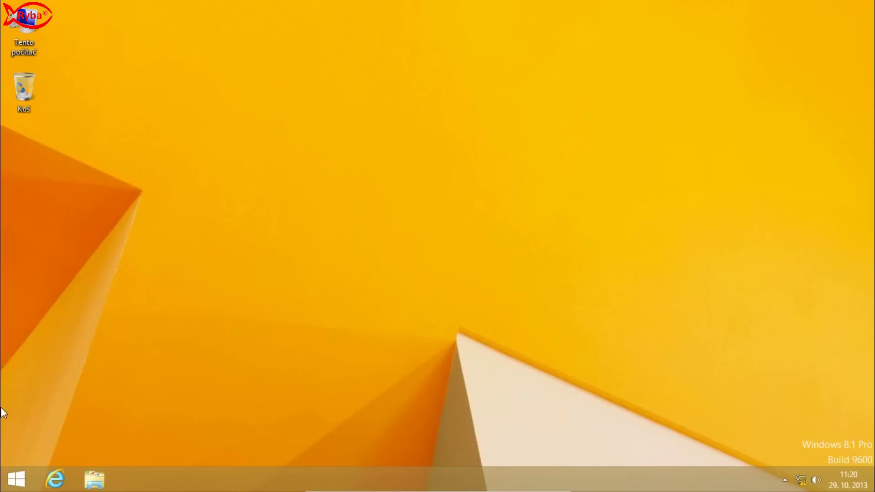
# Test the Start menu by opening the Obrázky folder, close that folder and show the menu once more
pyautogui.click(15, 476)
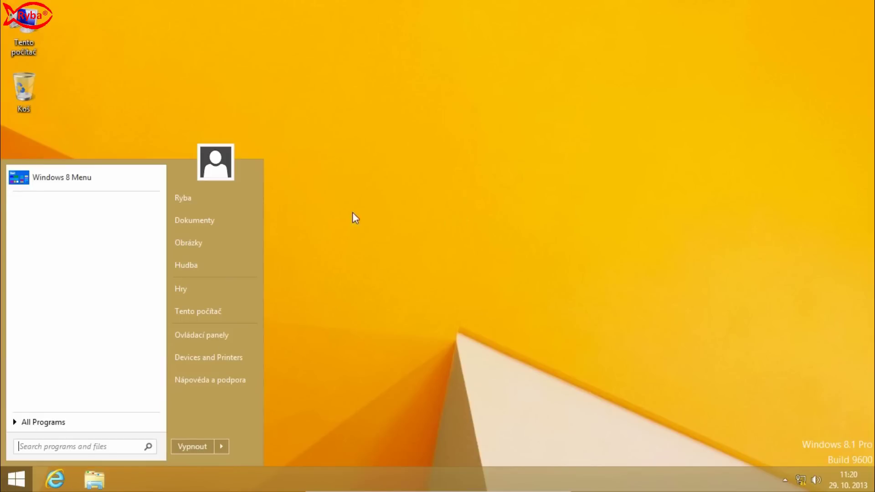
pyautogui.click(200, 241)
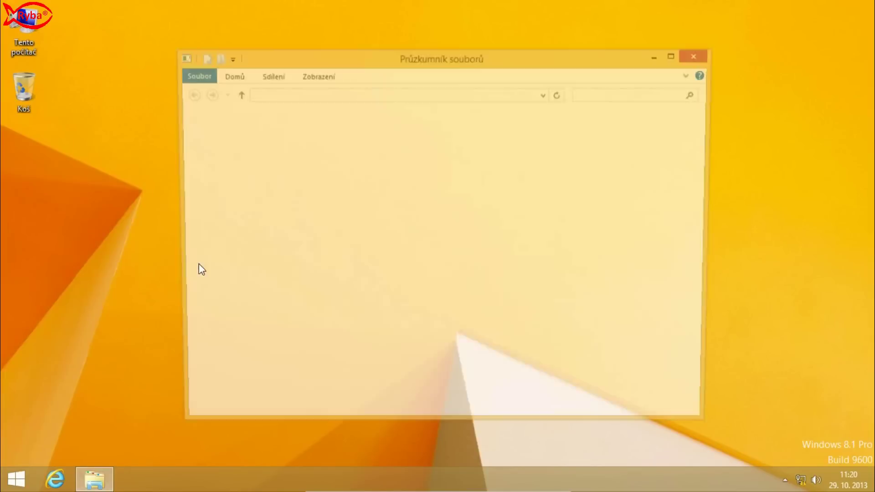
pyautogui.click(698, 56)
pyautogui.press('super')
pyautogui.click(458, 412)
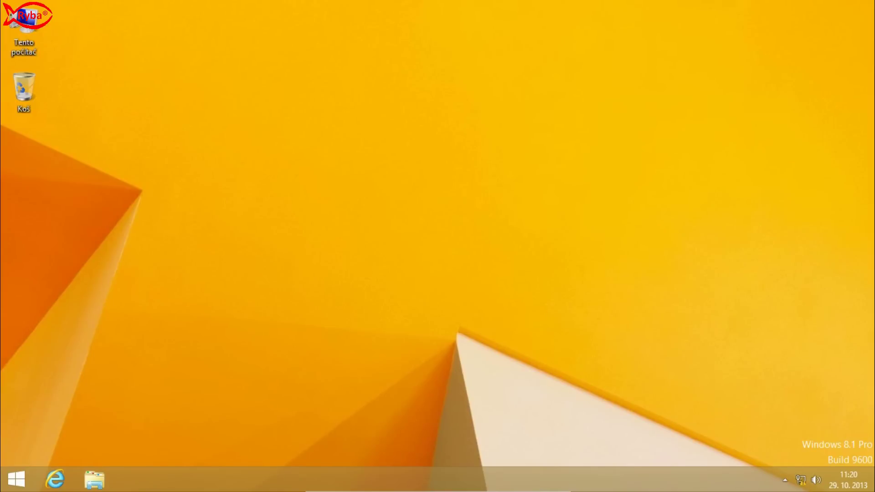
# View the Windows 8 Start screen through the charms bar, return to the desktop and check the hidden tray icons
pyautogui.moveTo(873, 490)
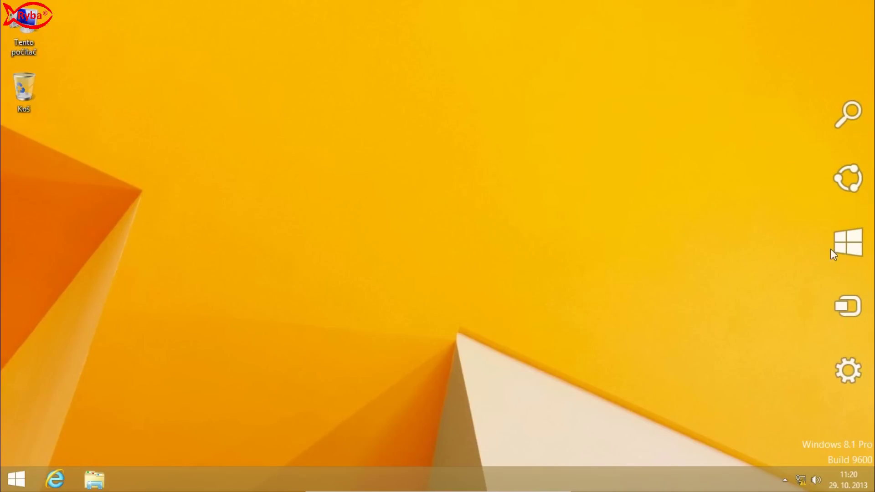
pyautogui.click(840, 248)
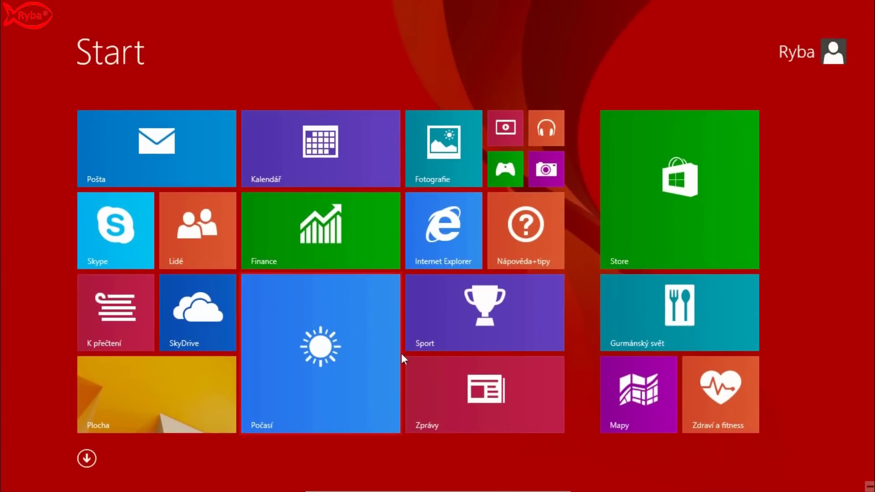
pyautogui.click(159, 404)
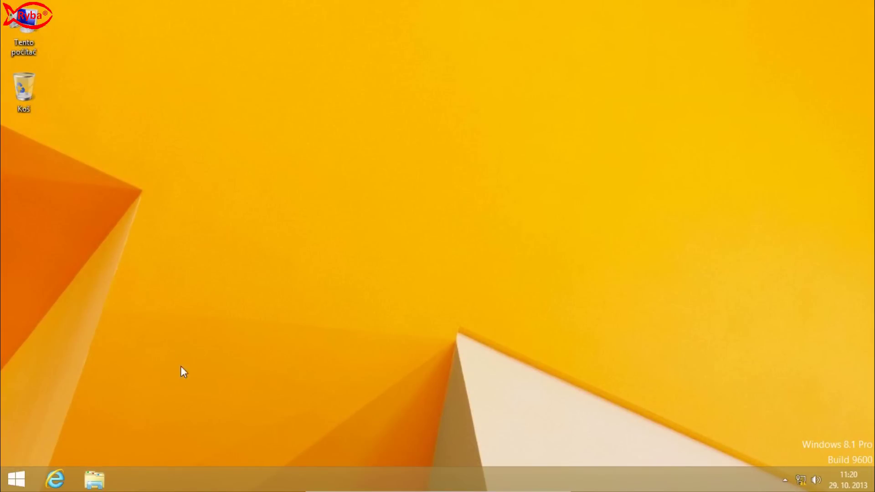
pyautogui.click(785, 481)
pyautogui.click(637, 375)
# Pin Nastavení počítače from the All Programs list to the Start8 menu and reopen the menu
pyautogui.click(24, 481)
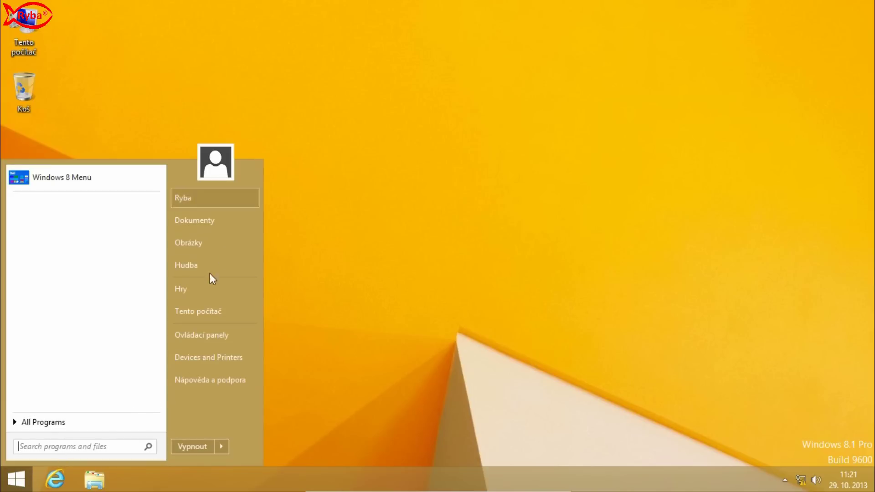
pyautogui.click(37, 421)
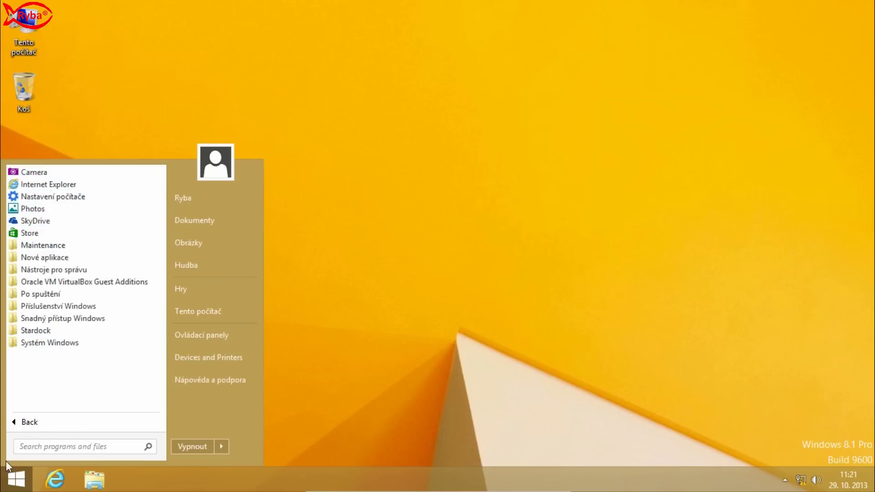
pyautogui.click(4, 479)
pyautogui.click(5, 479)
pyautogui.click(28, 421)
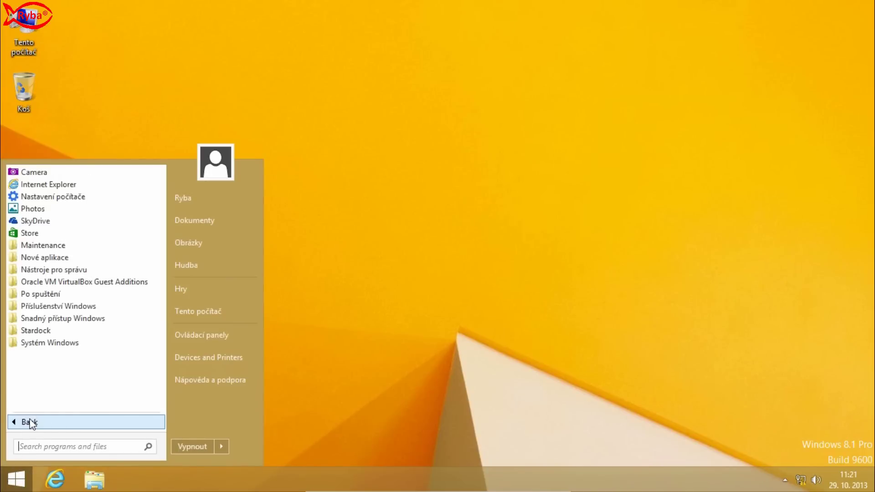
pyautogui.rightClick(51, 197)
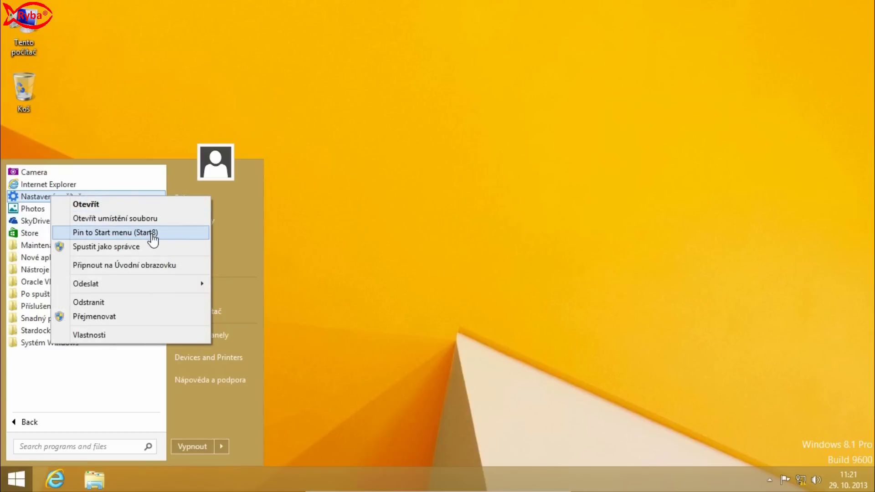
pyautogui.click(140, 238)
pyautogui.click(15, 482)
pyautogui.click(15, 482)
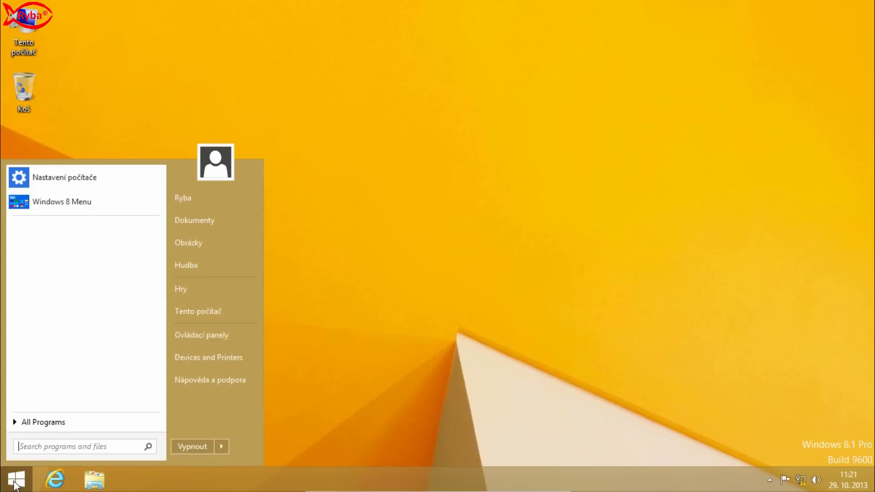
# Open Nastavení počítače from its pinned Start menu entry, then return to the desktop and dismiss the Start menu
pyautogui.click(85, 179)
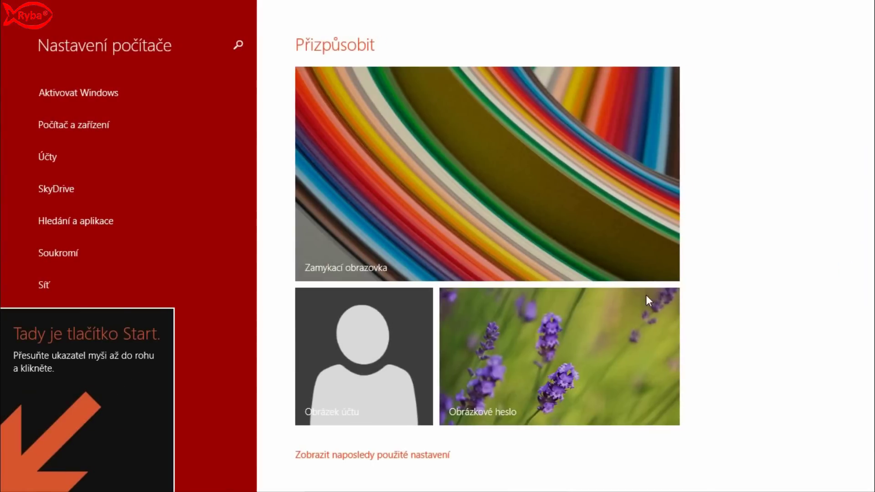
pyautogui.moveTo(4, 488)
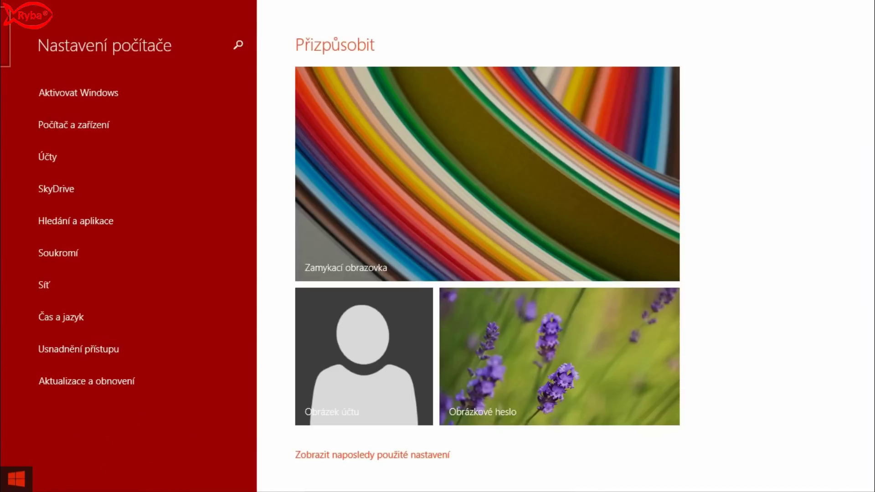
pyautogui.click(16, 486)
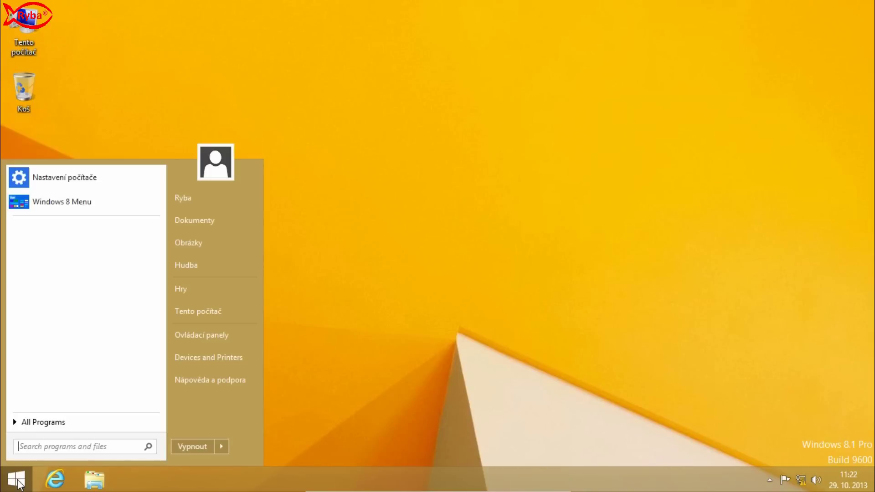
pyautogui.click(508, 245)
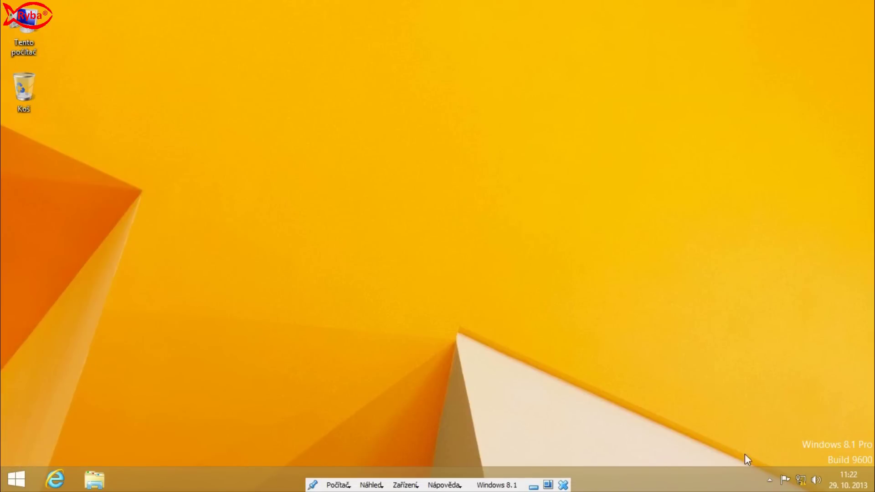
# Switch between the desktop and the running Nastavení počítače app with the corner app switcher, ending in the settings
pyautogui.moveTo(1, 5)
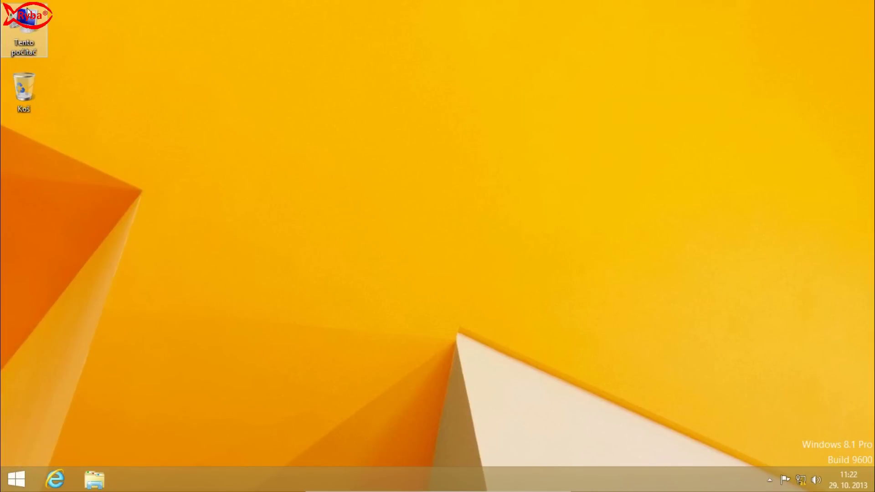
pyautogui.click(19, 17)
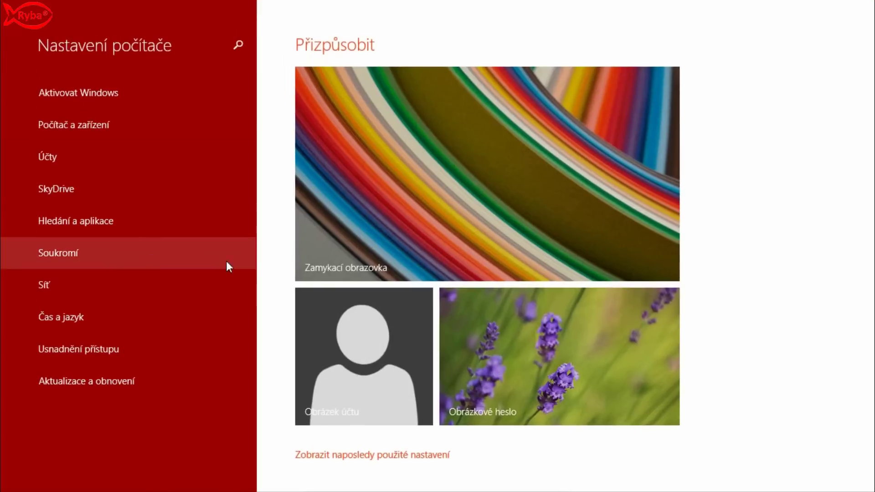
pyautogui.click(3, 6)
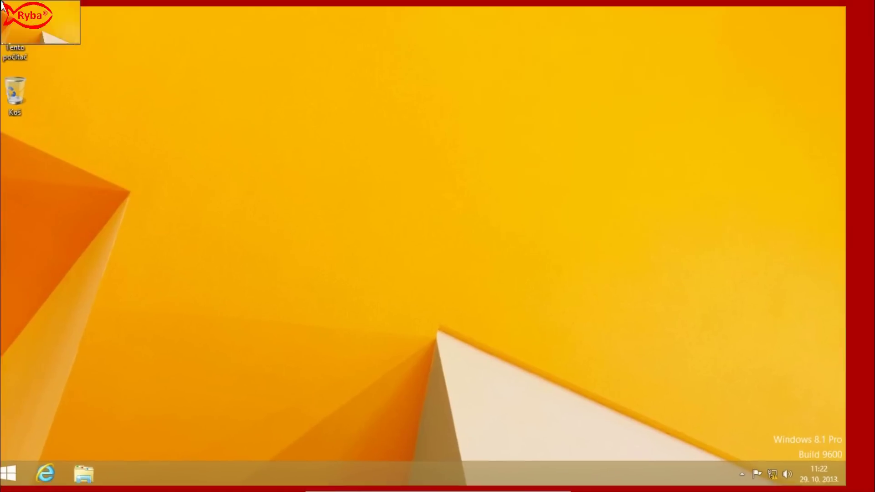
pyautogui.click(2, 6)
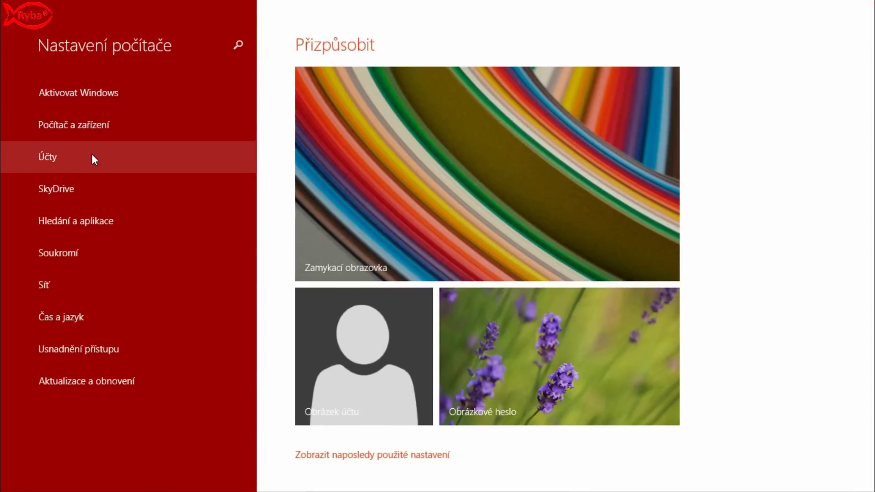
# Open the Aktualizace a obnovení section of the PC settings
pyautogui.moveTo(1, 4)
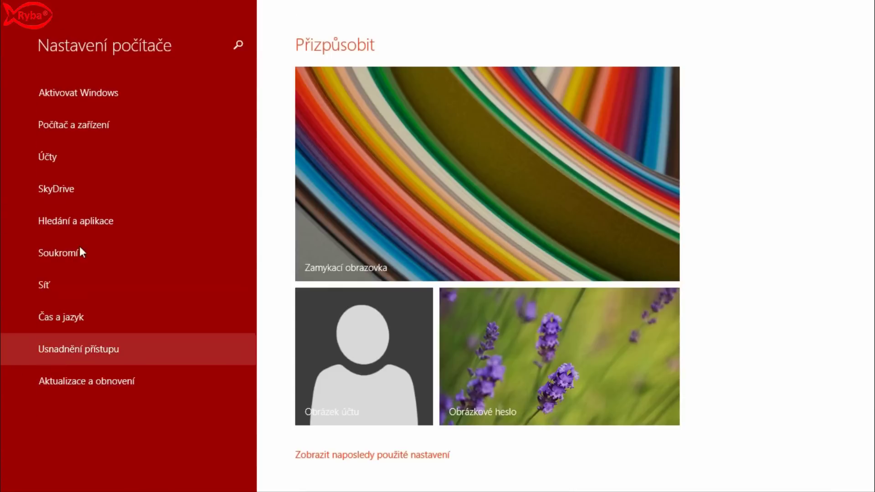
pyautogui.click(70, 393)
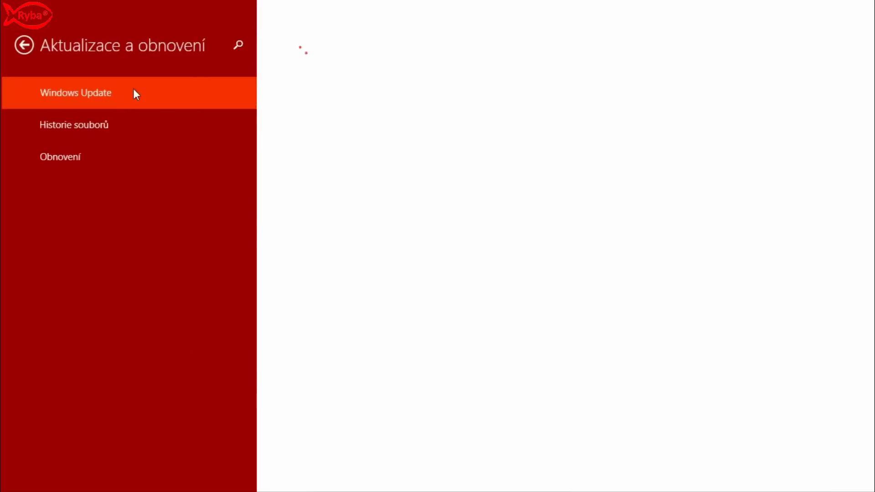
# Leave the Aktualizace a obnovení section and close the Nastavení počítače app
pyautogui.click(32, 43)
pyautogui.moveTo(478, 6); pyautogui.dragTo(456, 490)
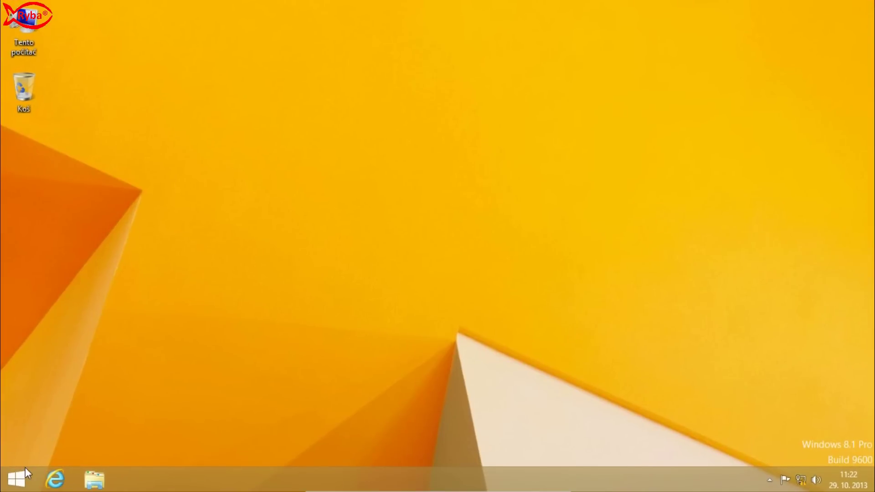
# Open Ovládací panely from the Start menu and set its view to Velké ikony
pyautogui.click(25, 468)
pyautogui.click(207, 336)
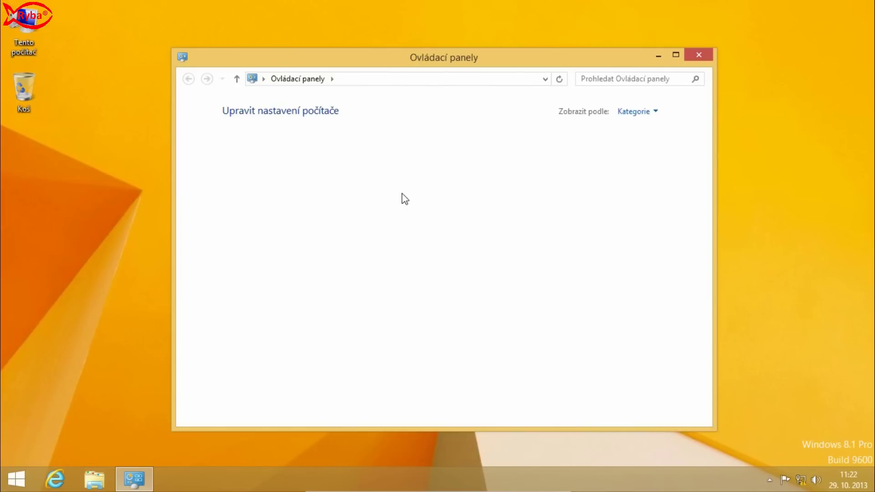
pyautogui.click(635, 111)
pyautogui.click(634, 145)
# Browse all Control Panel items, open Windows Update to view its status, and close the window
pyautogui.scroll(-3, 471, 213)
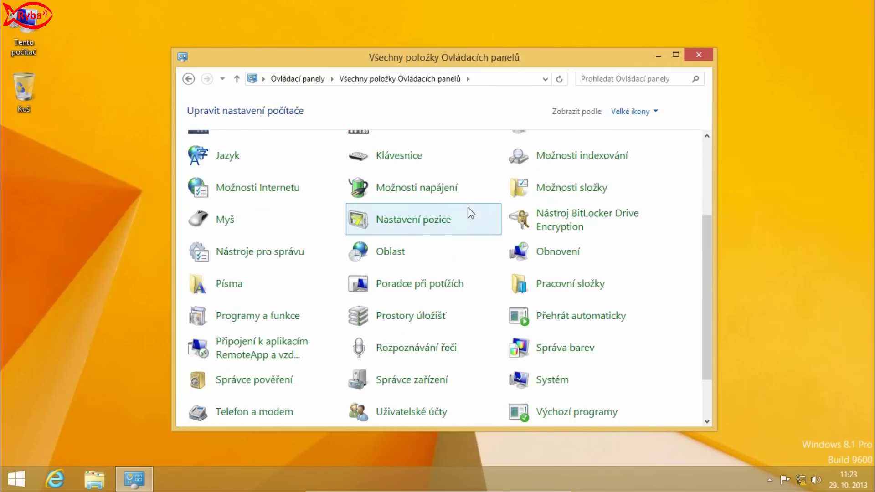
pyautogui.scroll(-2, 471, 219)
pyautogui.scroll(1, 368, 300)
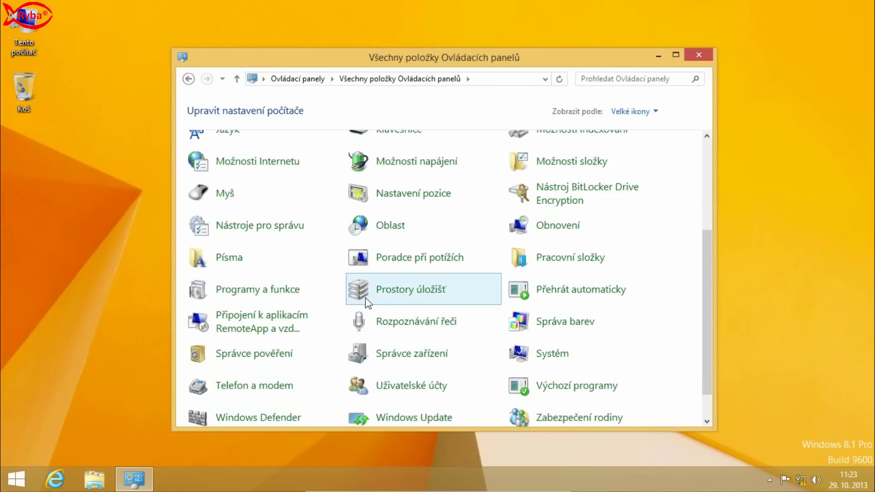
pyautogui.scroll(4, 369, 301)
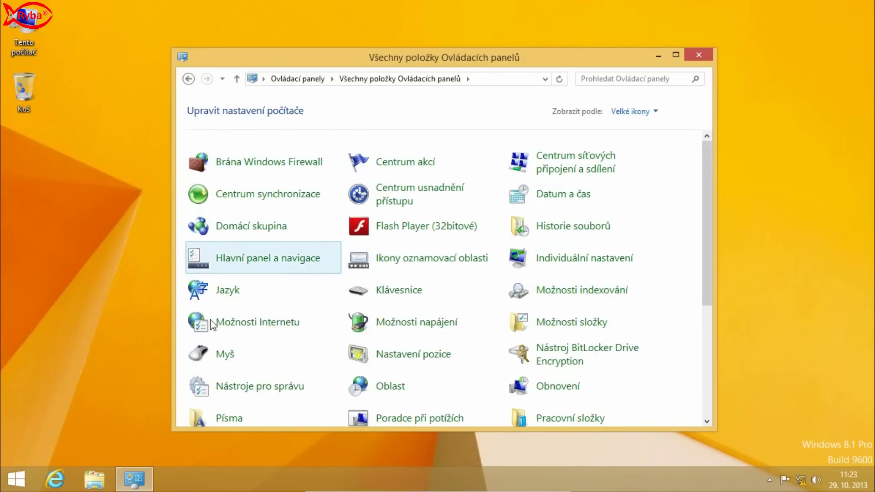
pyautogui.scroll(-5, 652, 301)
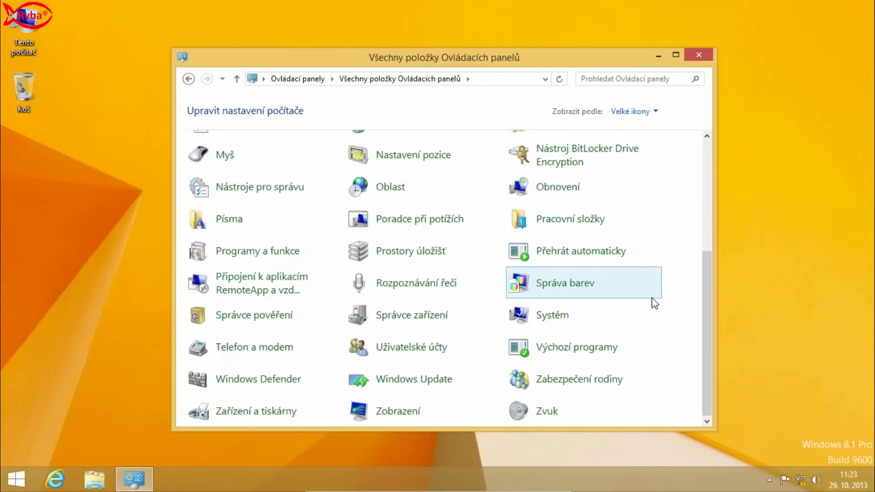
pyautogui.click(432, 383)
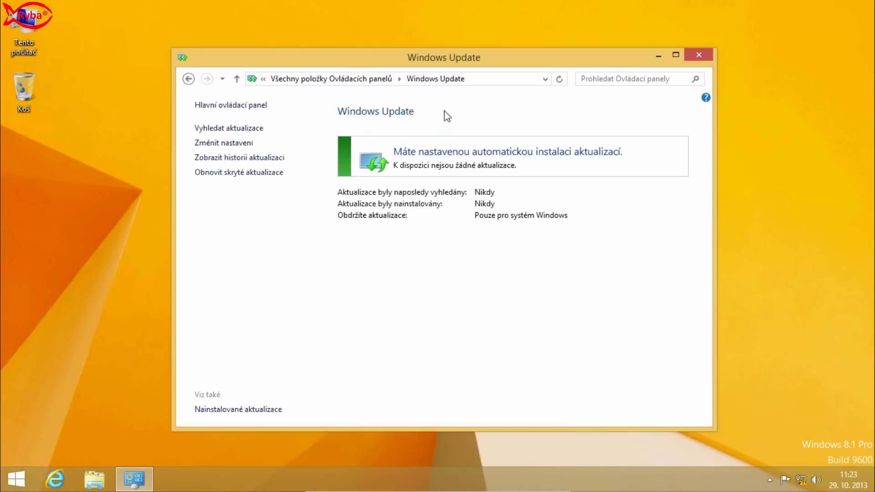
pyautogui.click(701, 51)
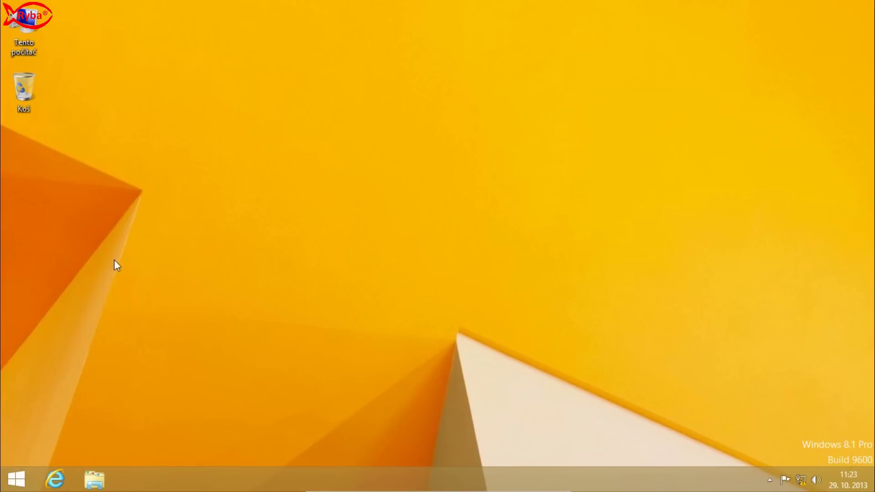
# Show the pinned entries in the Start menu and dismiss it
pyautogui.press('super')
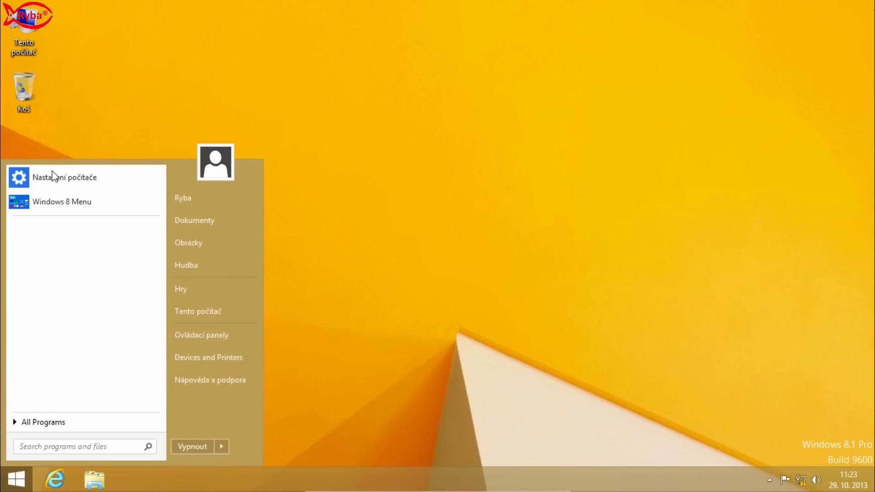
pyautogui.click(621, 113)
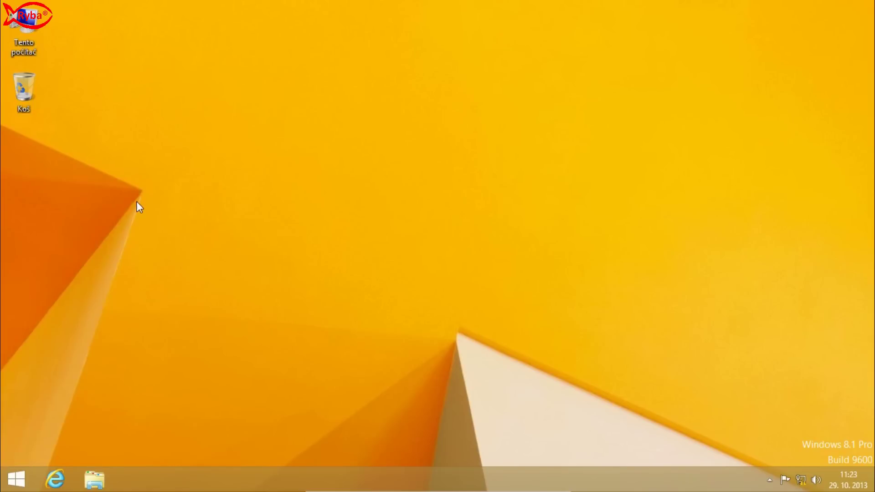
# Search the Start menu for "sta" and open the Start8 program
pyautogui.click(3, 478)
pyautogui.write('sta')
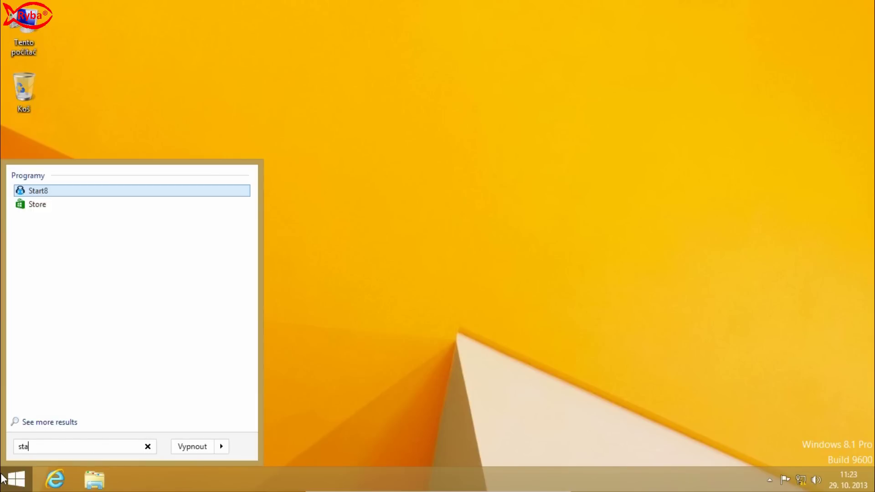
pyautogui.write('art')
pyautogui.press('BackSpace')
pyautogui.press('BackSpace')
pyautogui.press('BackSpace')
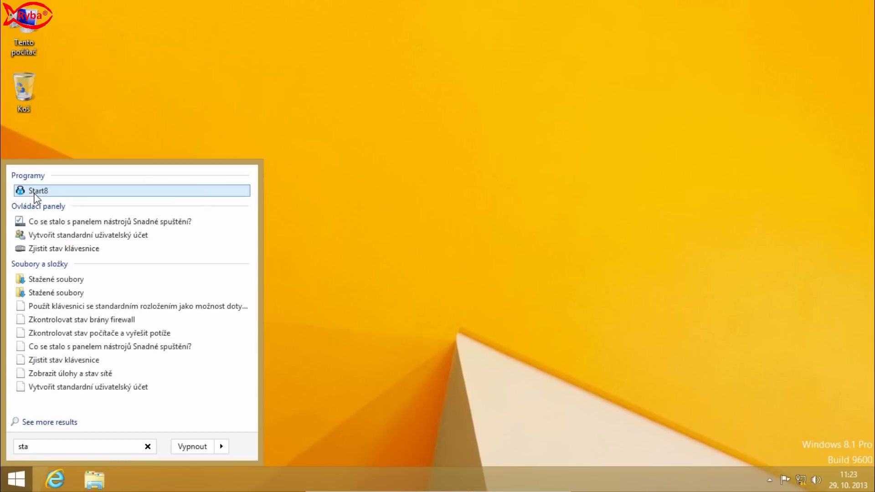
pyautogui.click(34, 193)
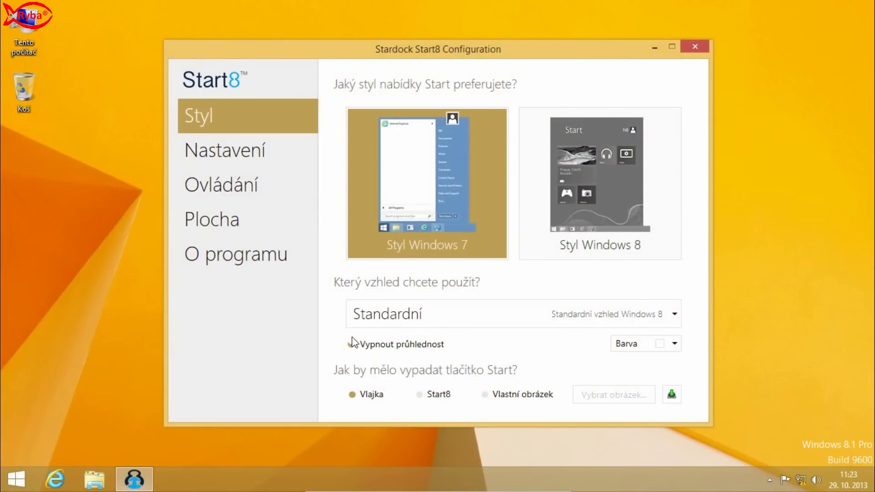
# Review the Start8 configuration pages and the Start button's context menu, and close the configuration window
pyautogui.click(218, 167)
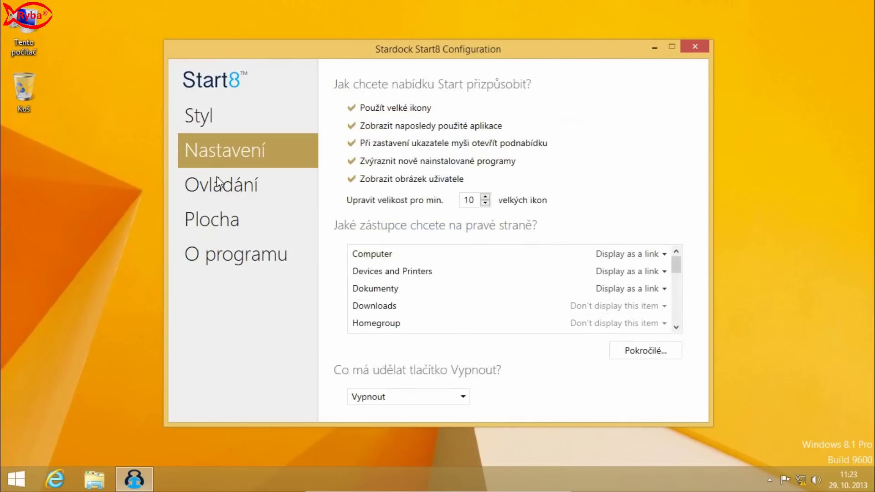
pyautogui.rightClick(17, 482)
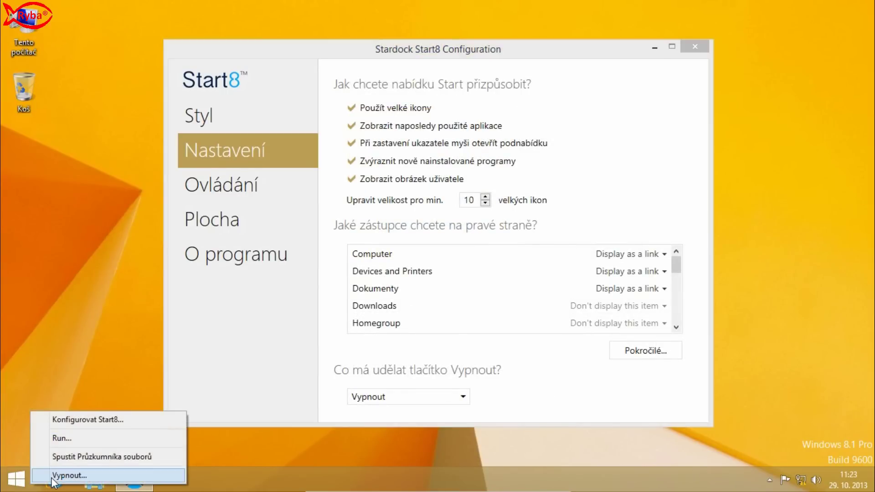
pyautogui.click(50, 344)
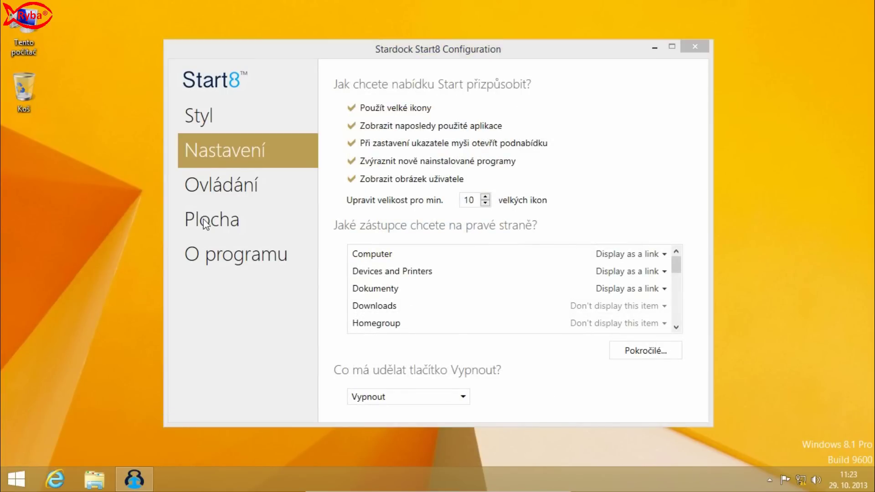
pyautogui.click(246, 188)
pyautogui.click(234, 228)
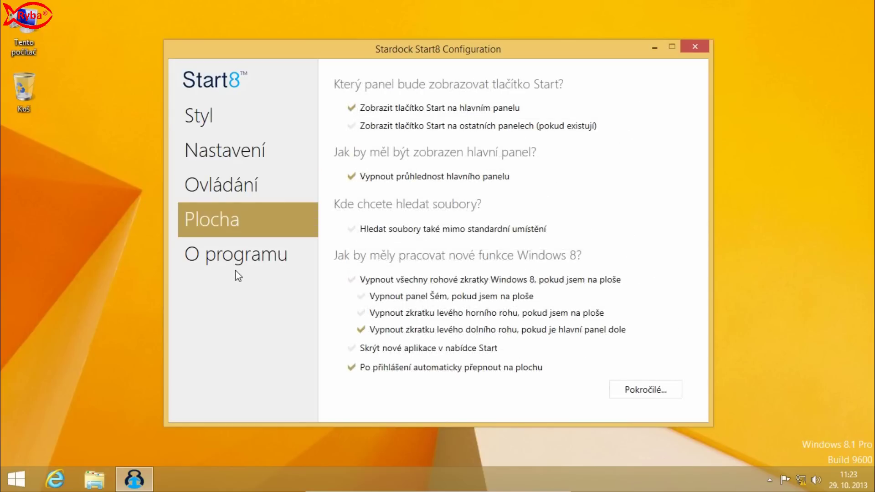
pyautogui.click(239, 254)
pyautogui.click(241, 118)
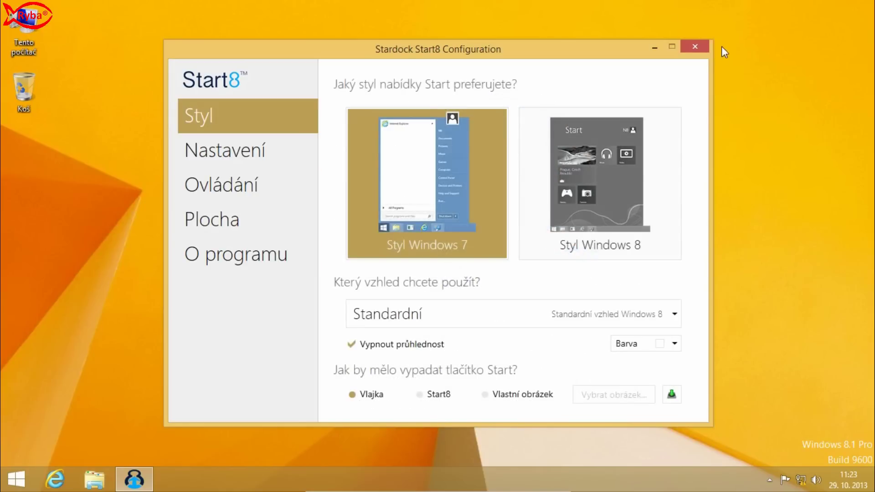
pyautogui.click(695, 46)
# Display the Windows 8.1 Start screen through the charms bar and return to the desktop with the Plocha tile
pyautogui.moveTo(873, 2)
pyautogui.click(848, 253)
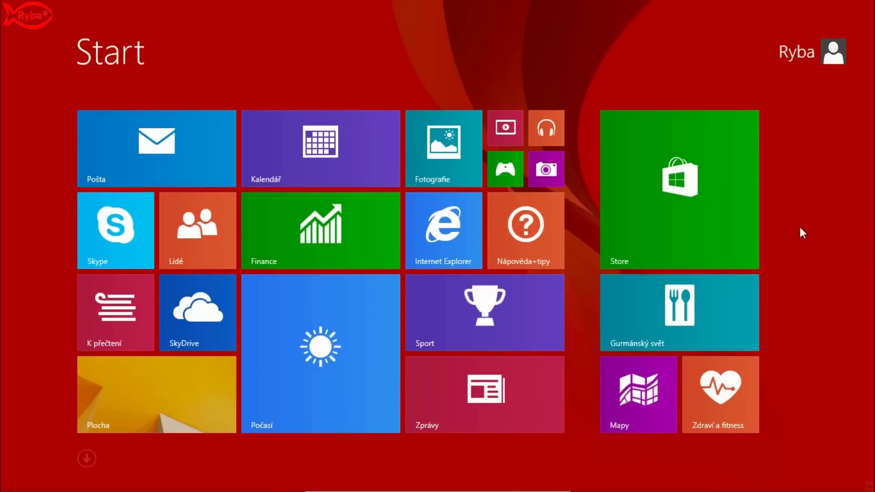
pyautogui.click(194, 395)
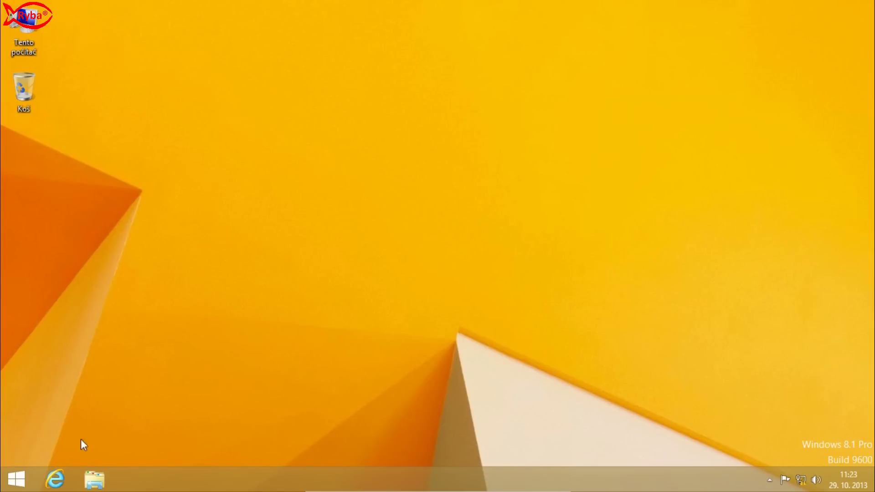
# Shut down Windows from the Start8 menu with Vypnout
pyautogui.click(17, 479)
pyautogui.click(176, 450)
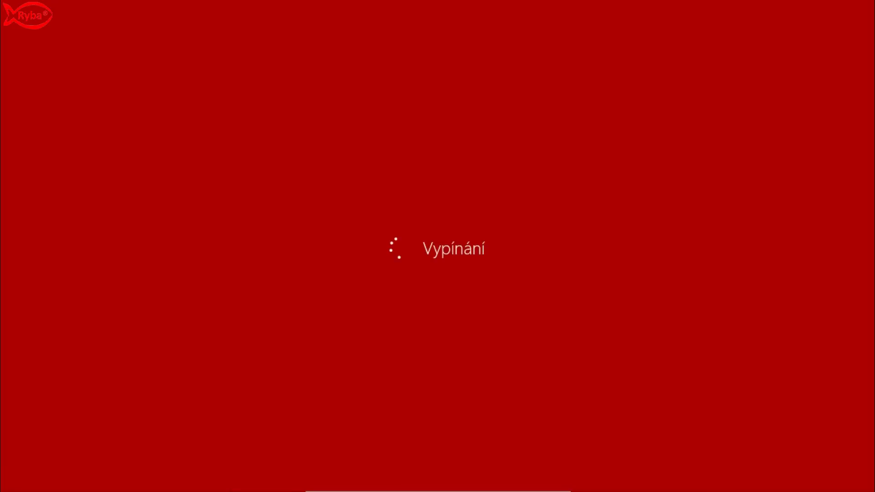